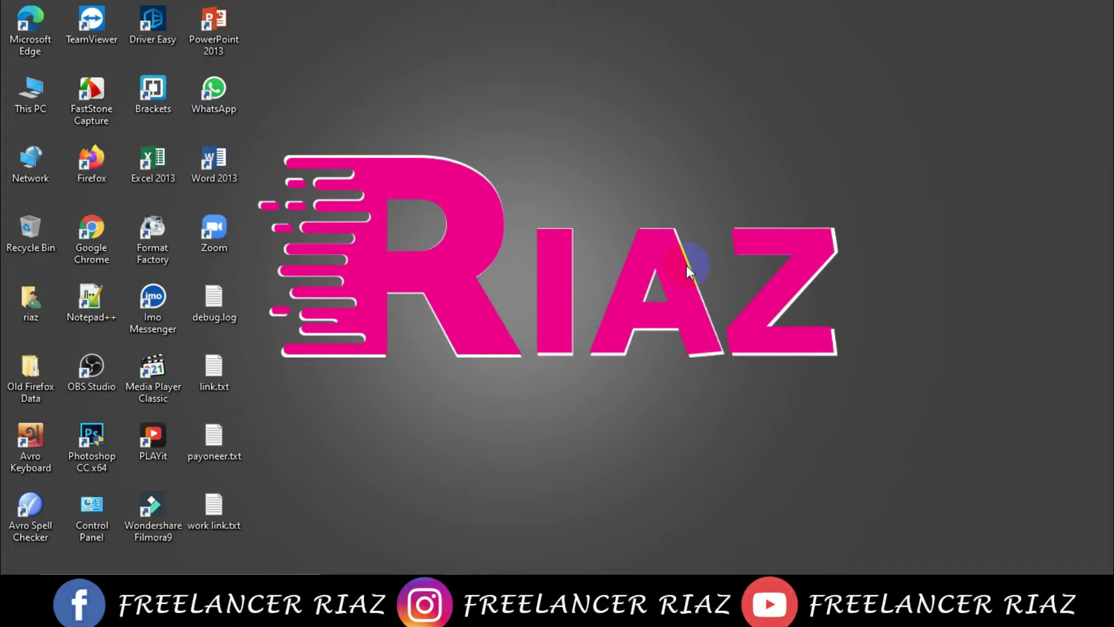
Step: Refresh the desktop icons twice from the desktop context menu
right_click(604, 74)
click(631, 119)
right_click(452, 76)
click(492, 118)
Step: Launch Word 2013, create a blank Document1, and briefly view its Info page
double_click(225, 165)
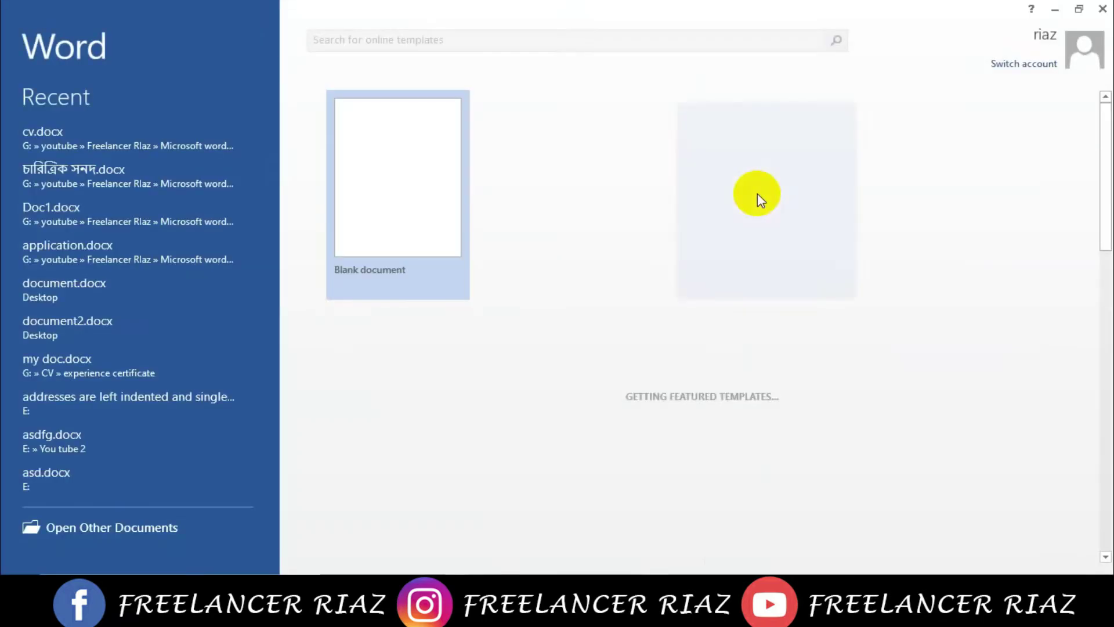
click(385, 187)
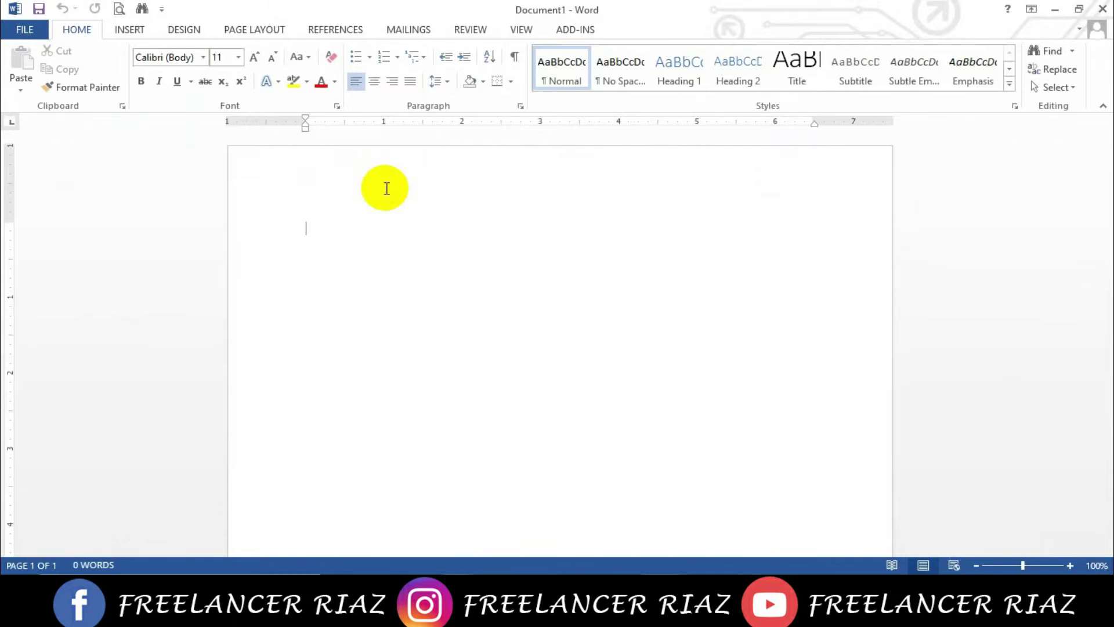
click(25, 29)
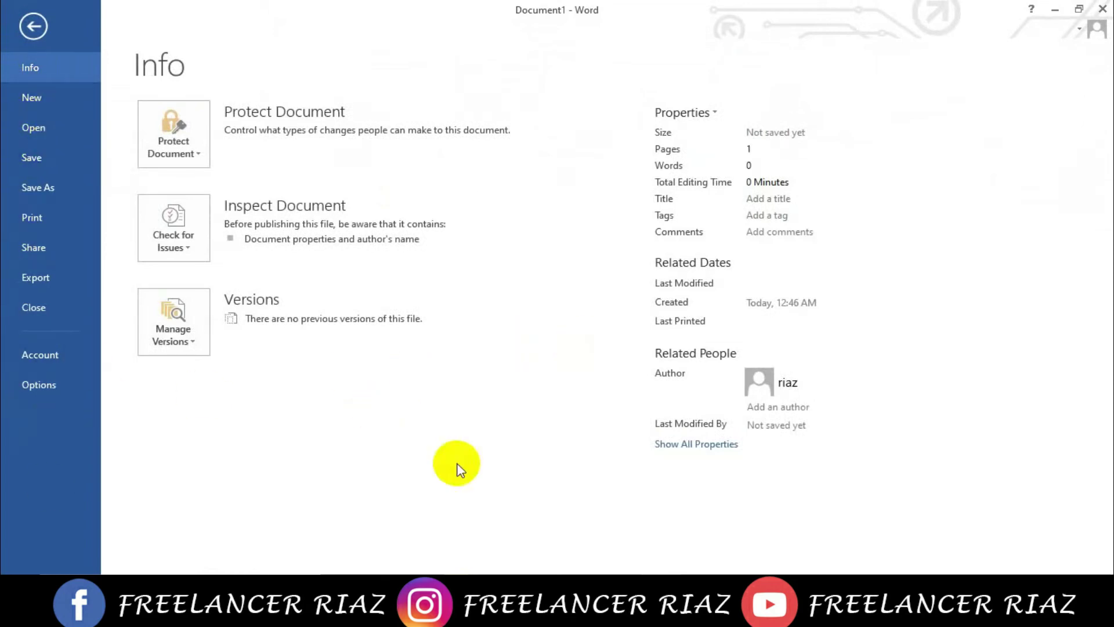
click(33, 26)
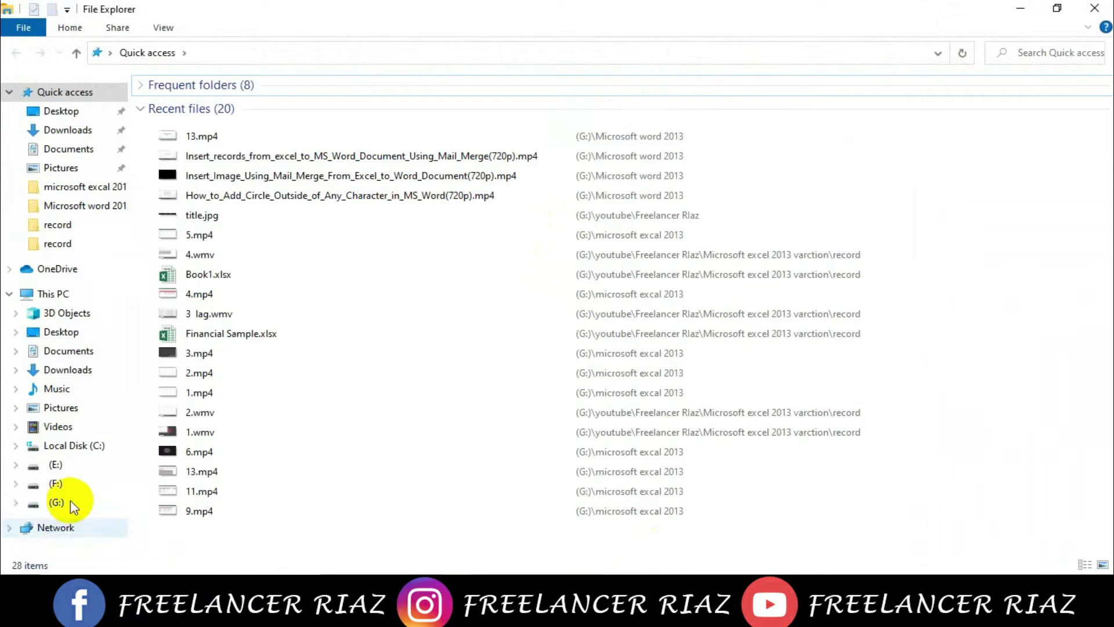
Step: Browse to G: › youtube › Freelancer Riaz › Microsoft word 2013 varction › record, open Doc1.docx, and return to Explorer
click(68, 501)
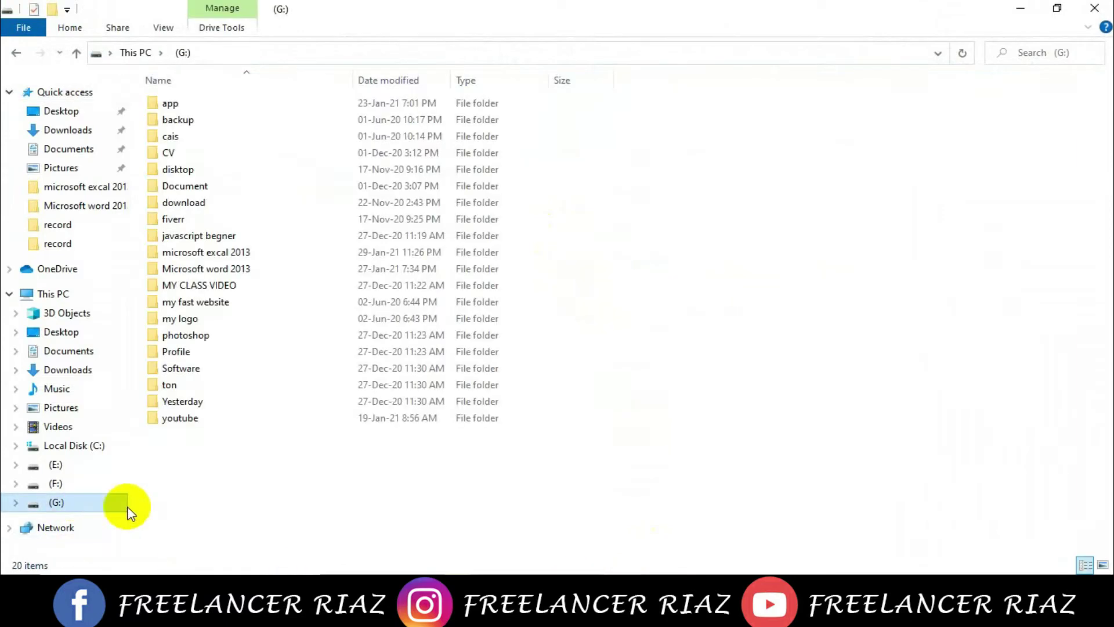
double_click(196, 427)
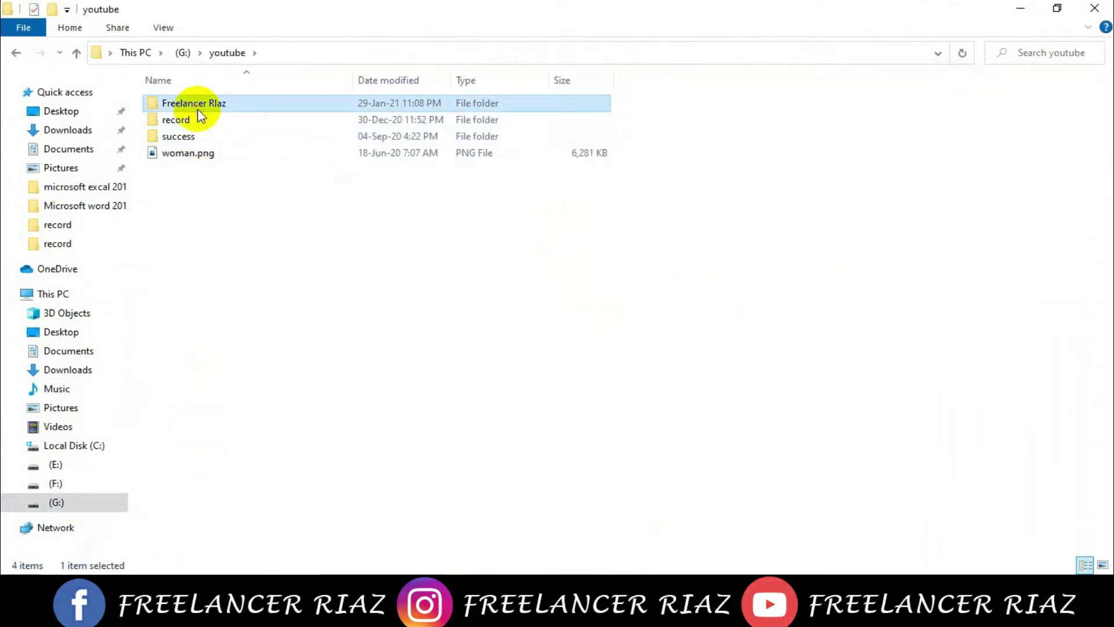
double_click(193, 104)
double_click(220, 202)
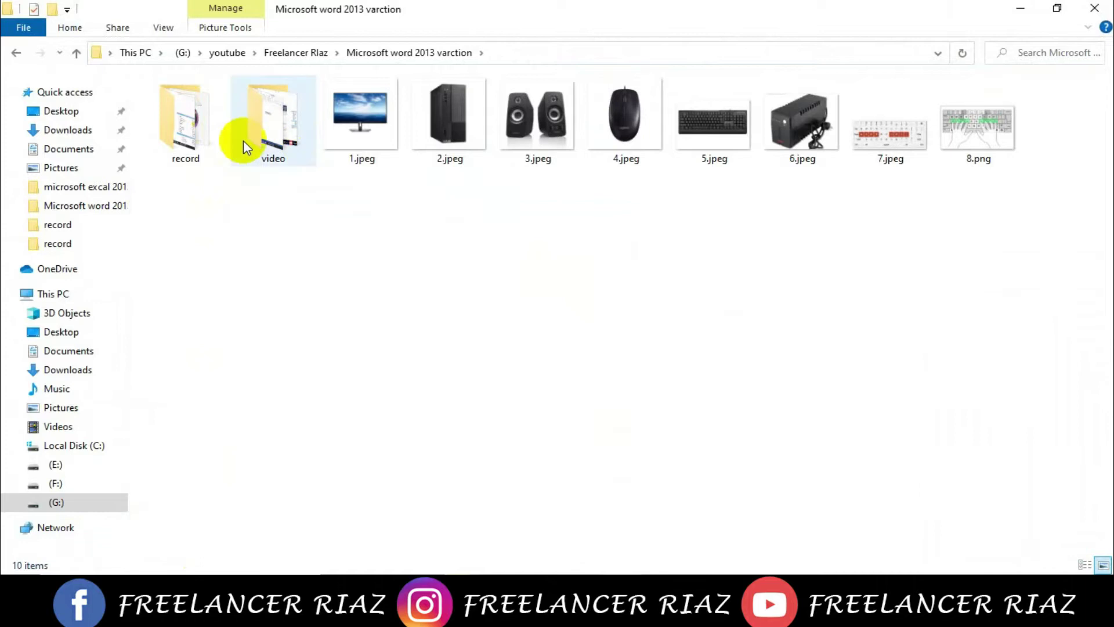
double_click(180, 131)
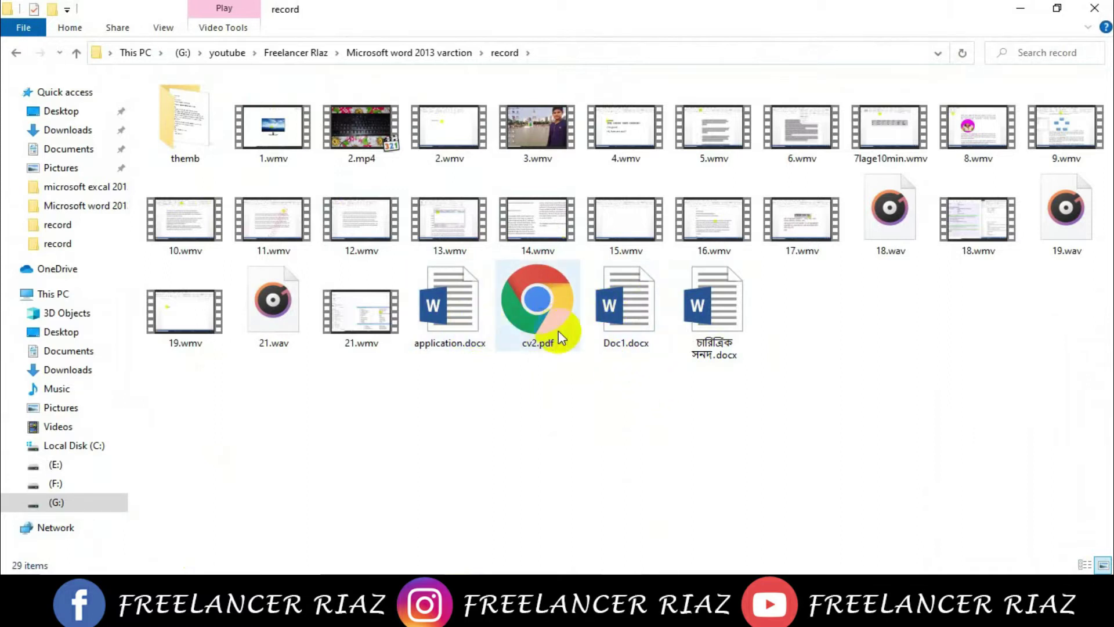
double_click(636, 318)
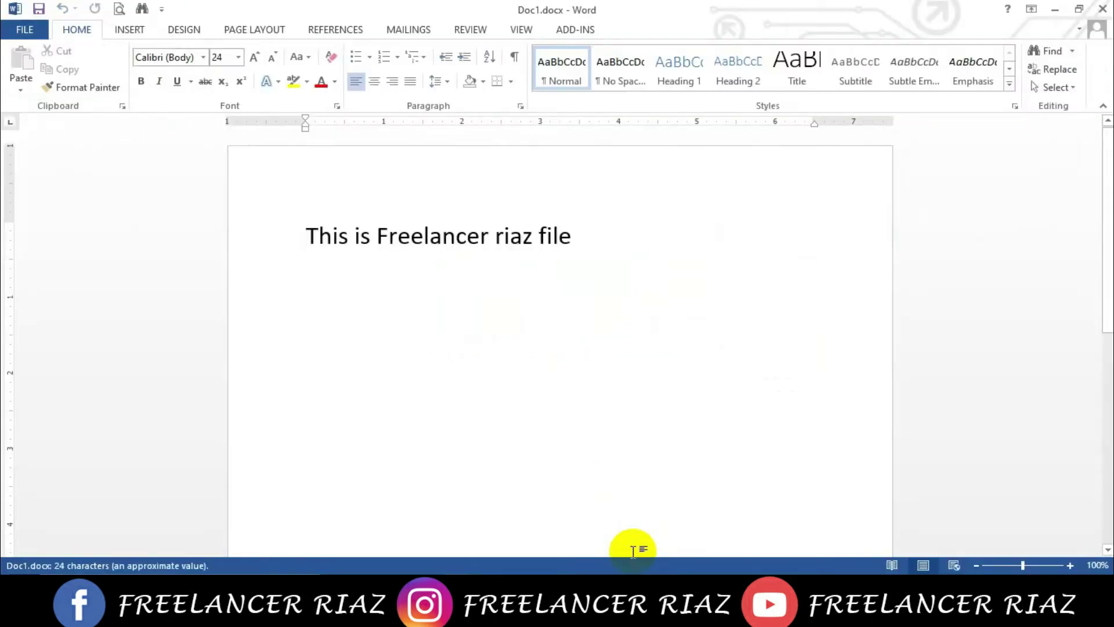
key(alt+Tab)
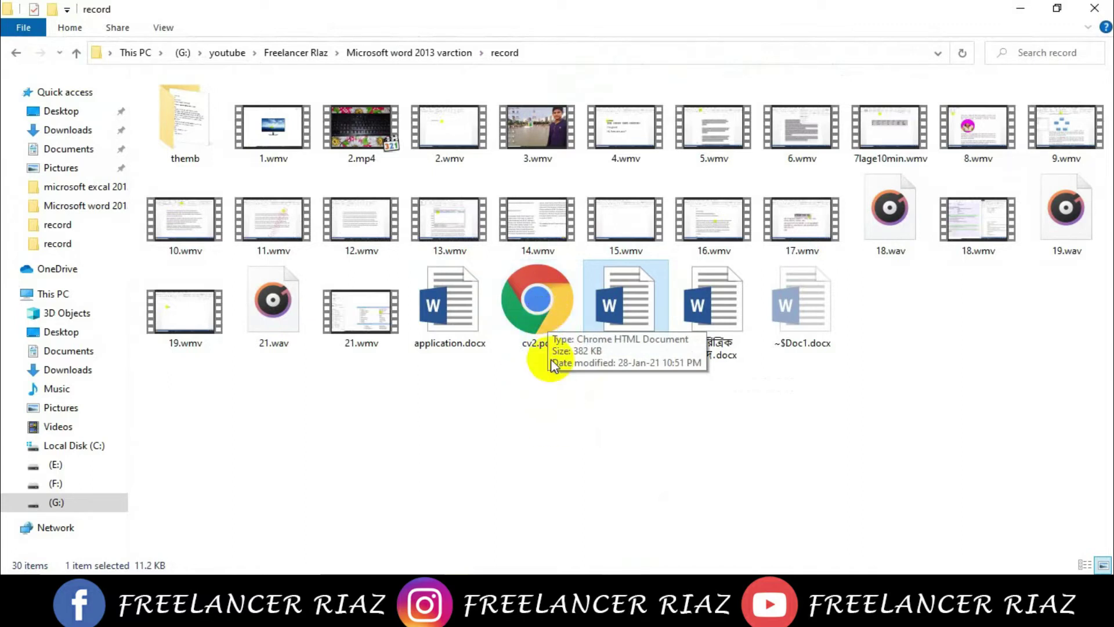
Step: Open application.docx, scroll through the letter, and view its Info page
click(453, 309)
double_click(454, 309)
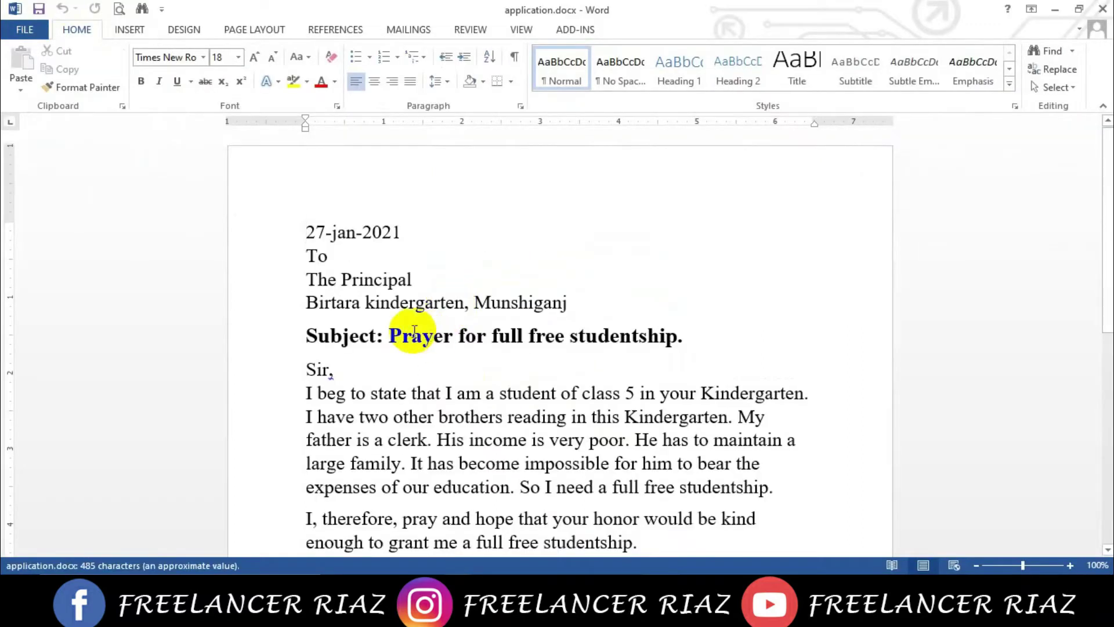
scroll(436, 539, down, 1)
scroll(434, 530, down, 3)
scroll(434, 530, down, 3)
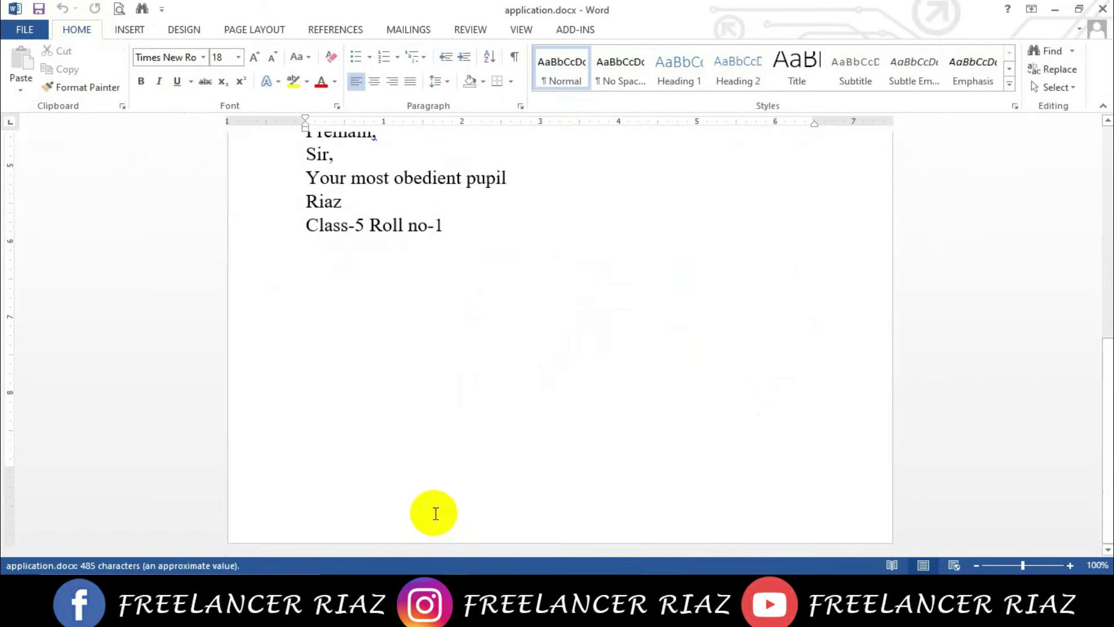
scroll(436, 513, up, 2)
scroll(435, 513, up, 5)
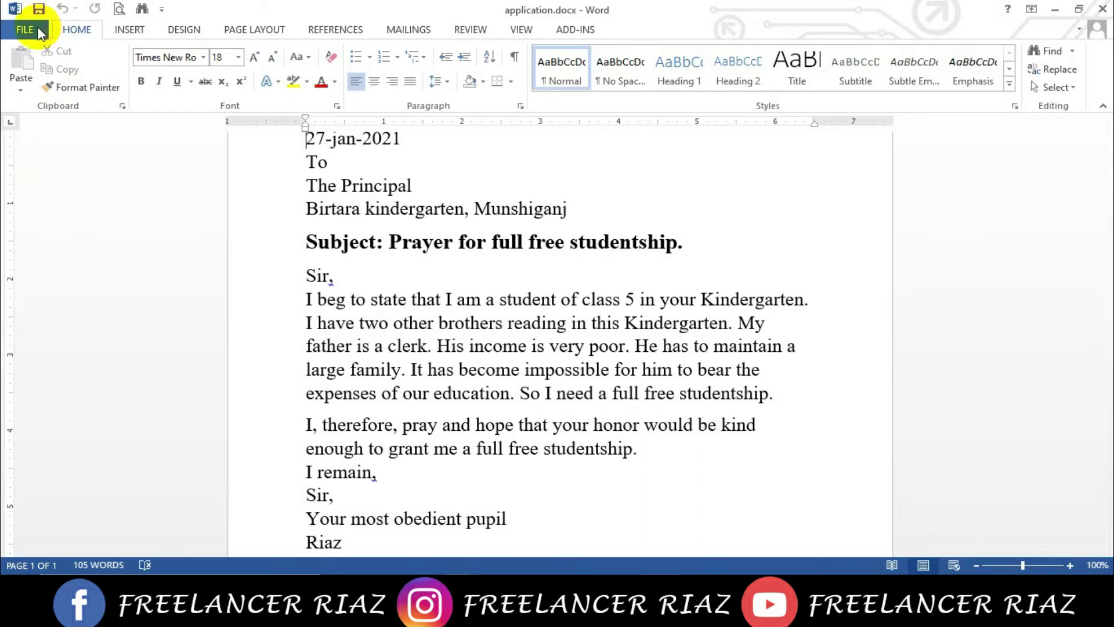
click(38, 30)
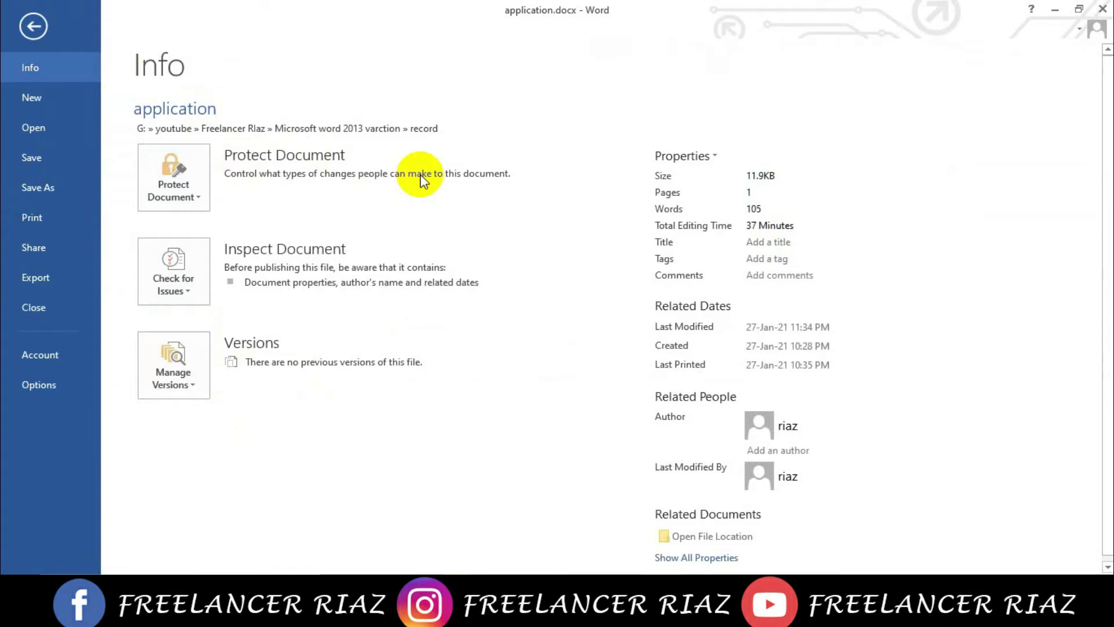
Step: Encrypt application.docx with an opening password, then close its window
click(176, 197)
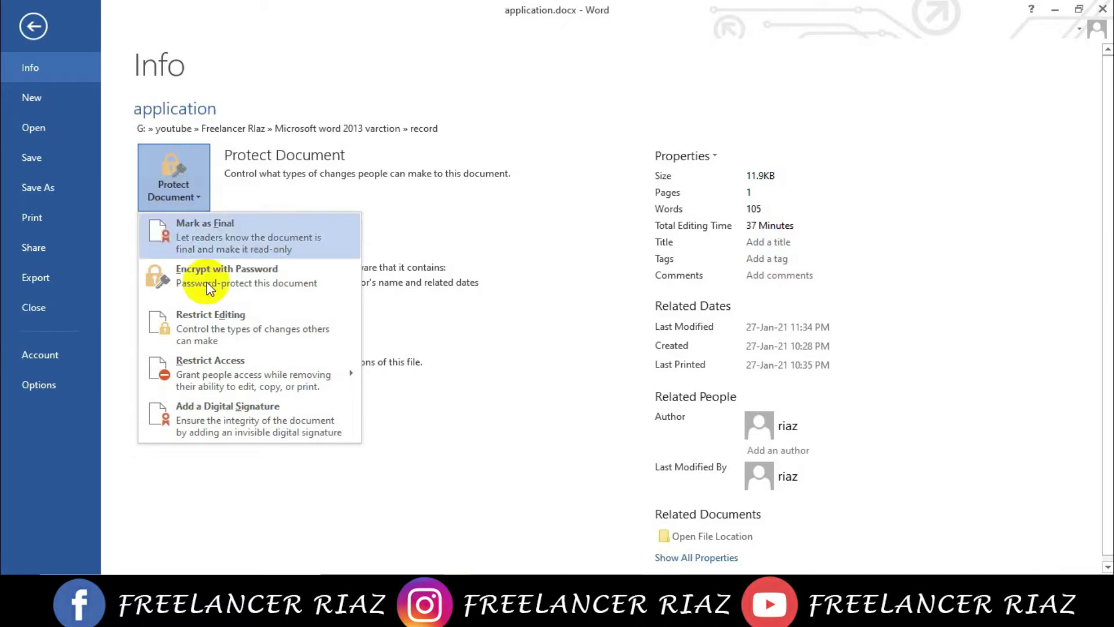
click(224, 283)
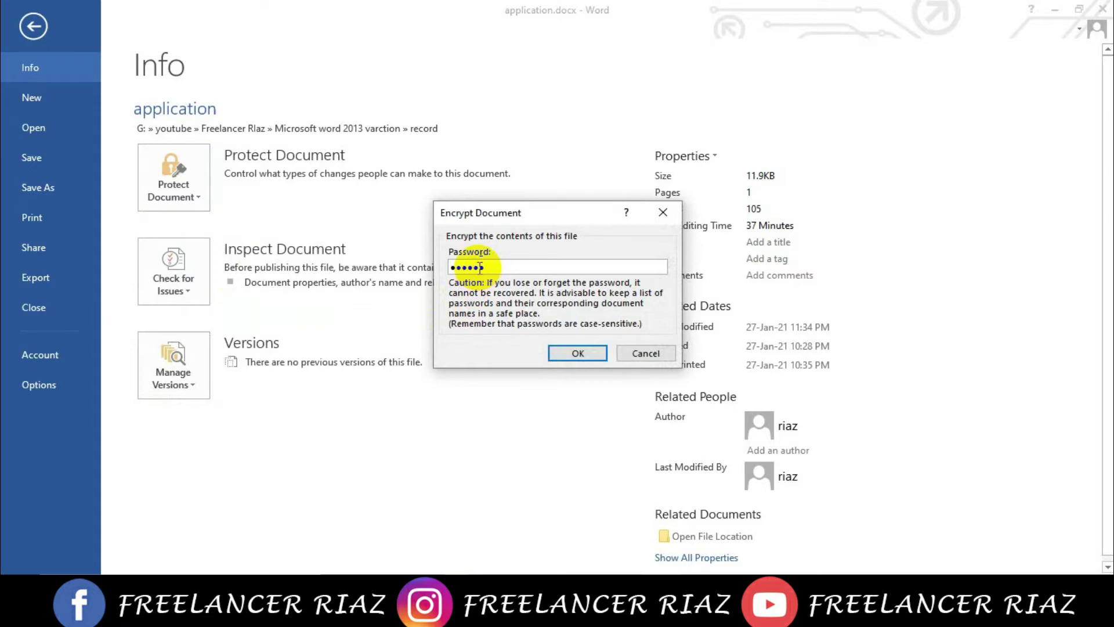
click(578, 353)
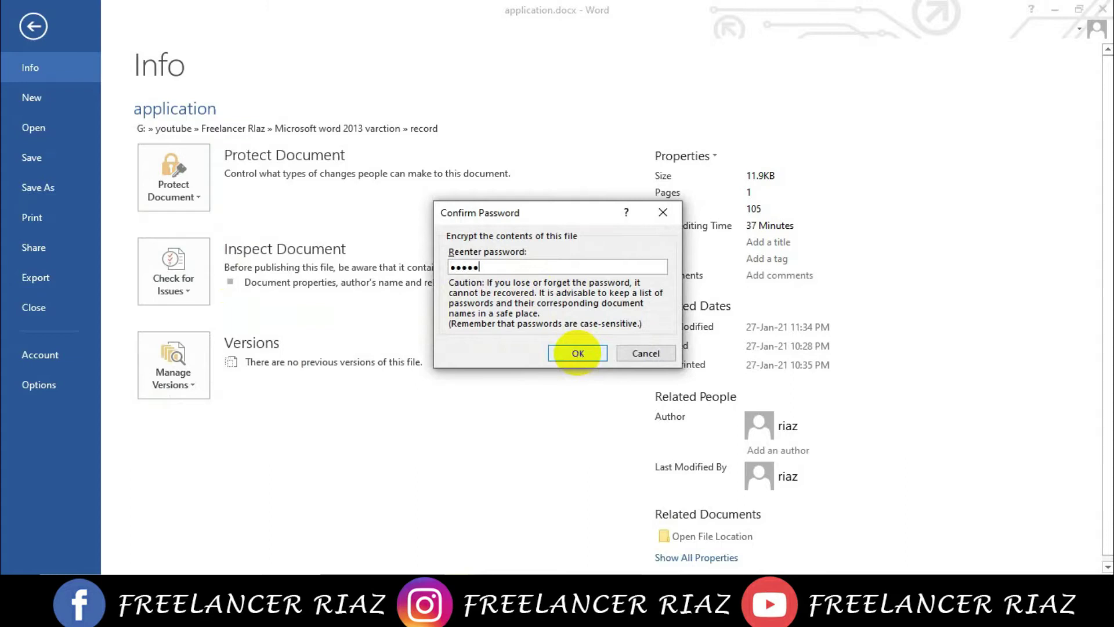
click(581, 353)
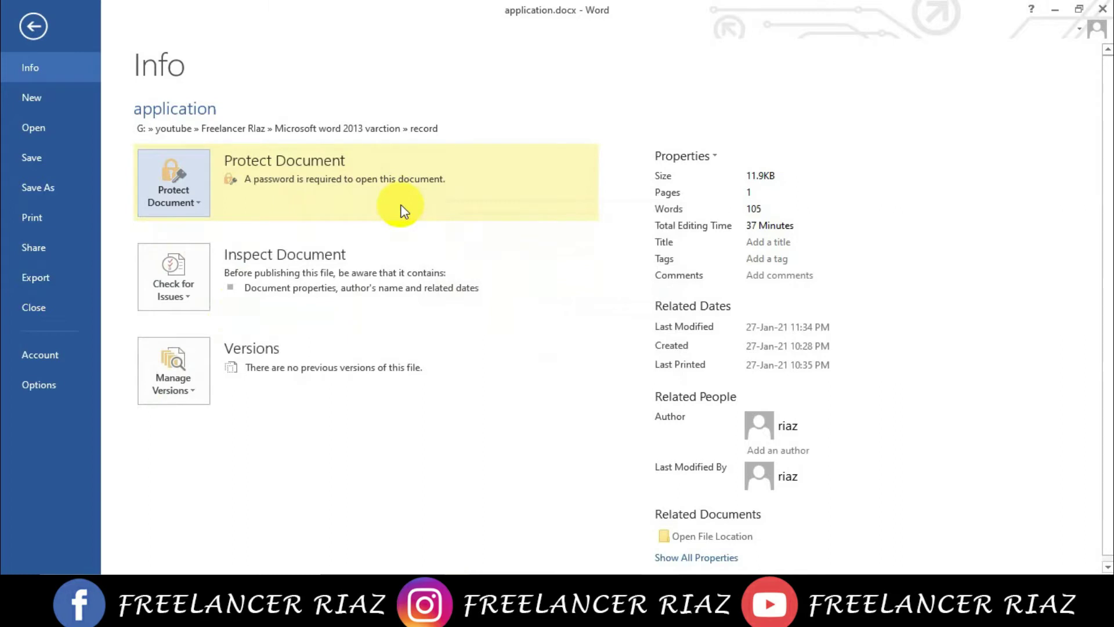
click(1103, 10)
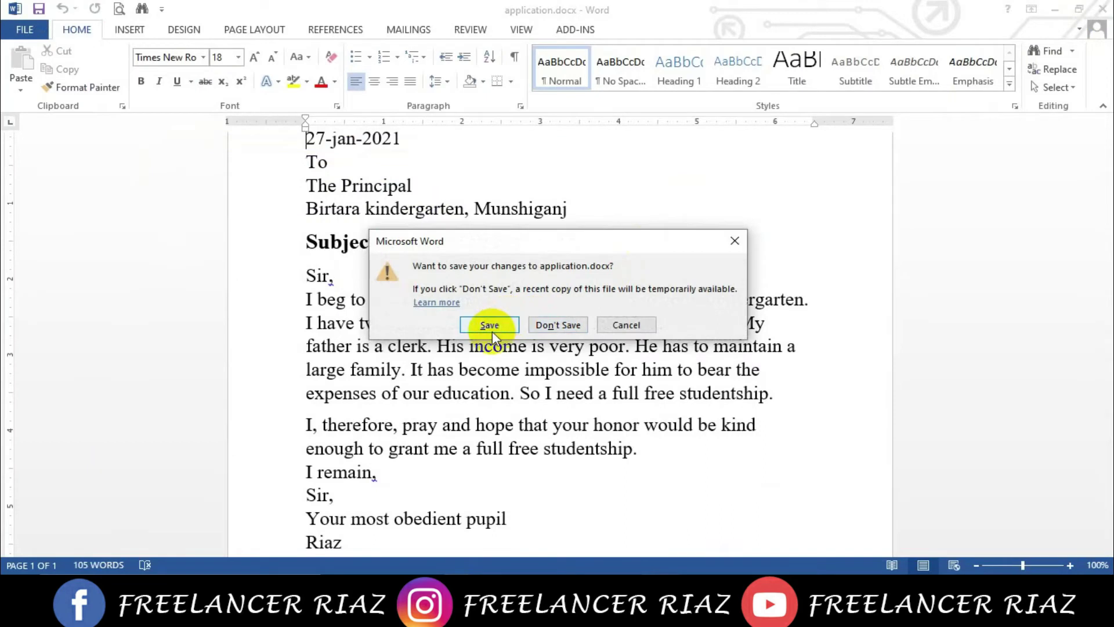
Step: Save and close application.docx and Doc1, then refresh the record folder listing
click(492, 330)
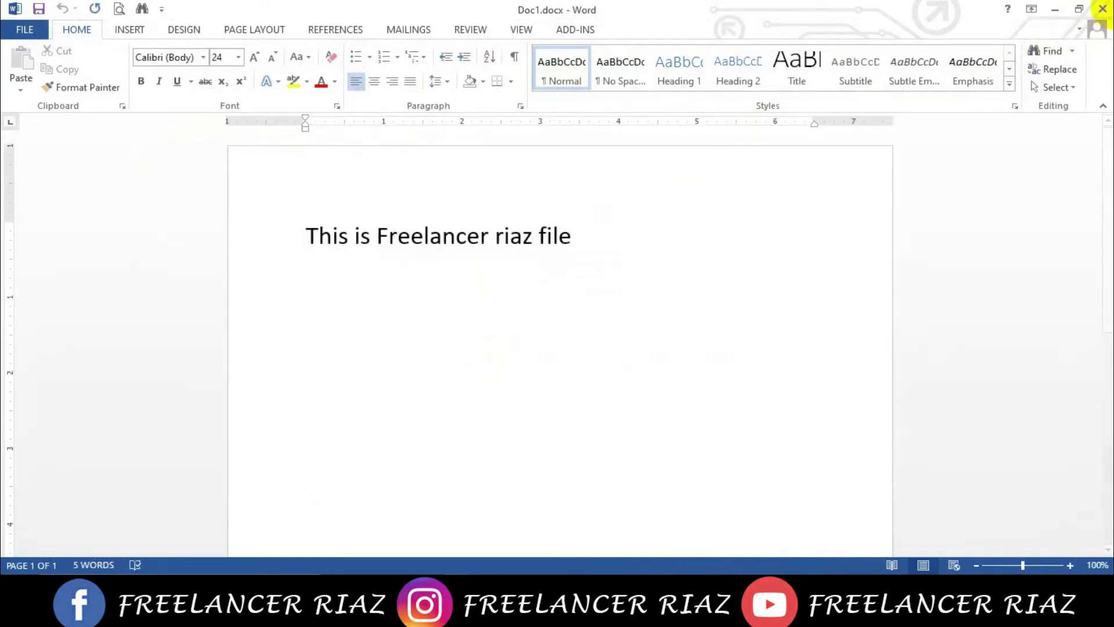
click(1102, 9)
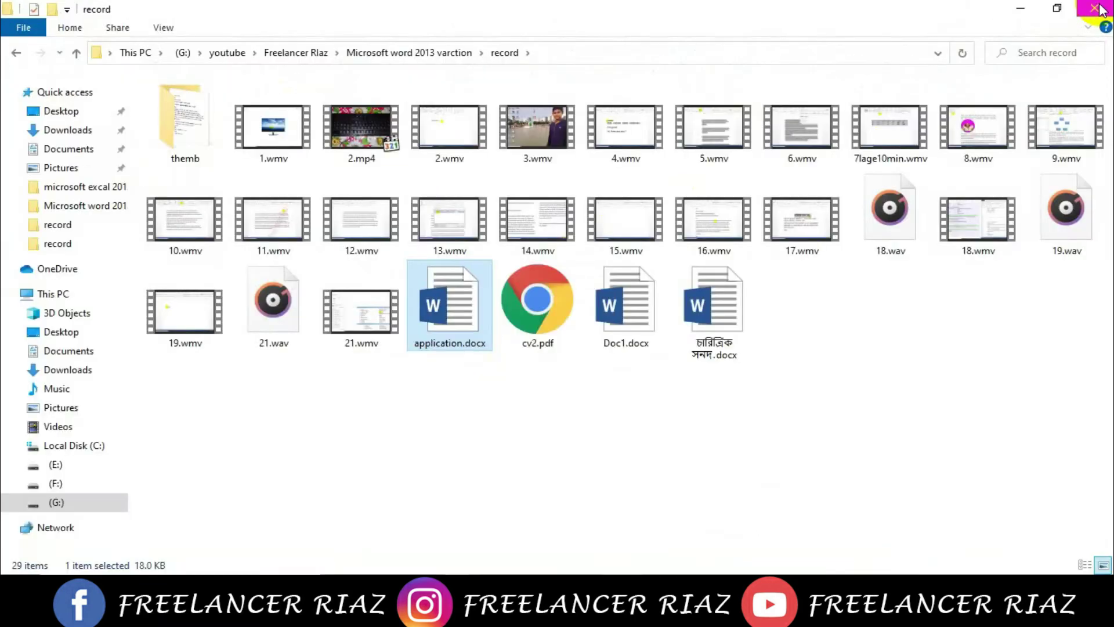
right_click(920, 343)
click(926, 398)
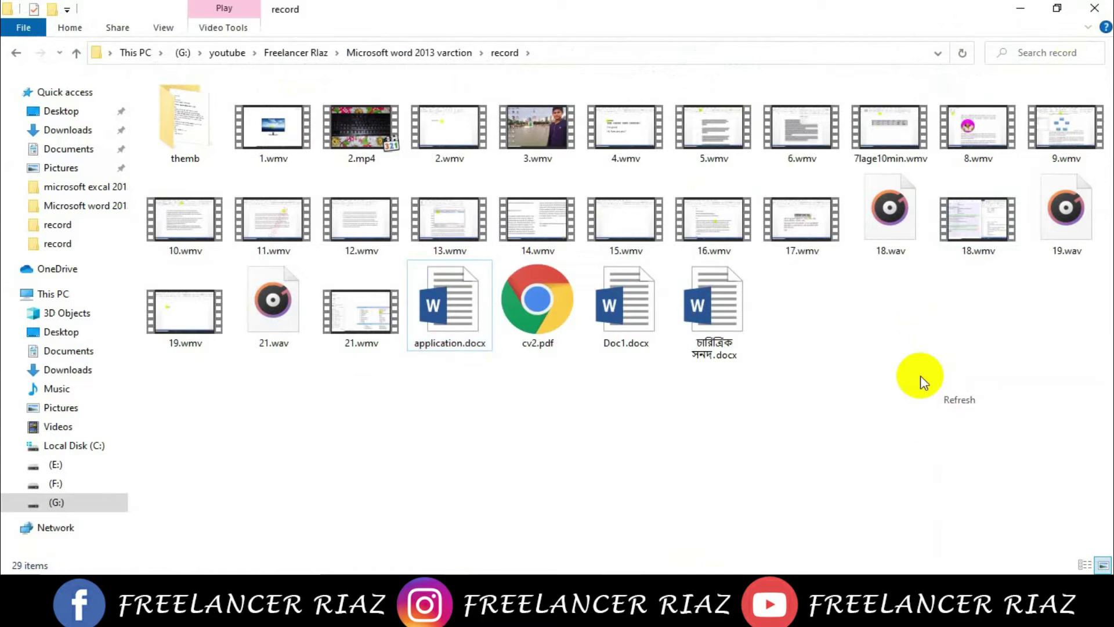
Step: Reopen application.docx with a wrong password and dismiss the incorrect-password message
double_click(448, 309)
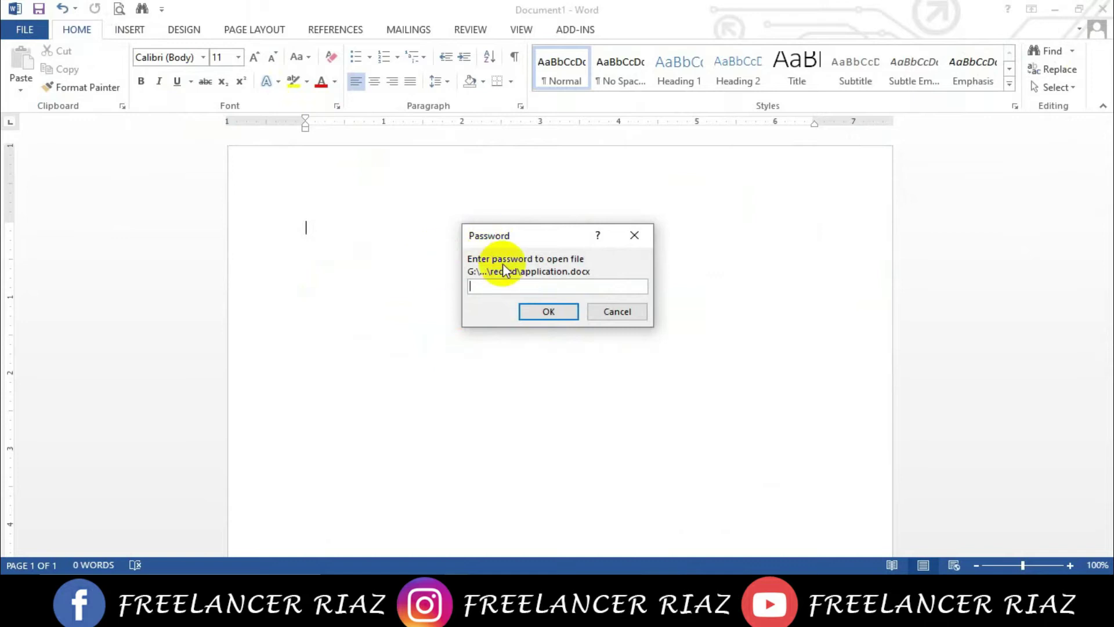
text(1)
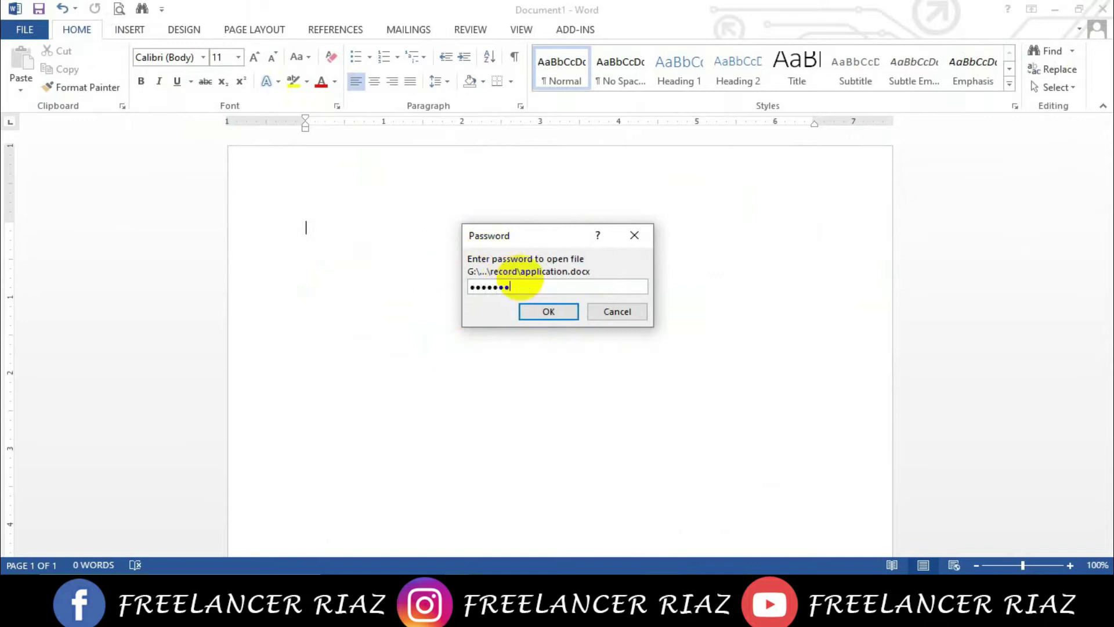
click(549, 311)
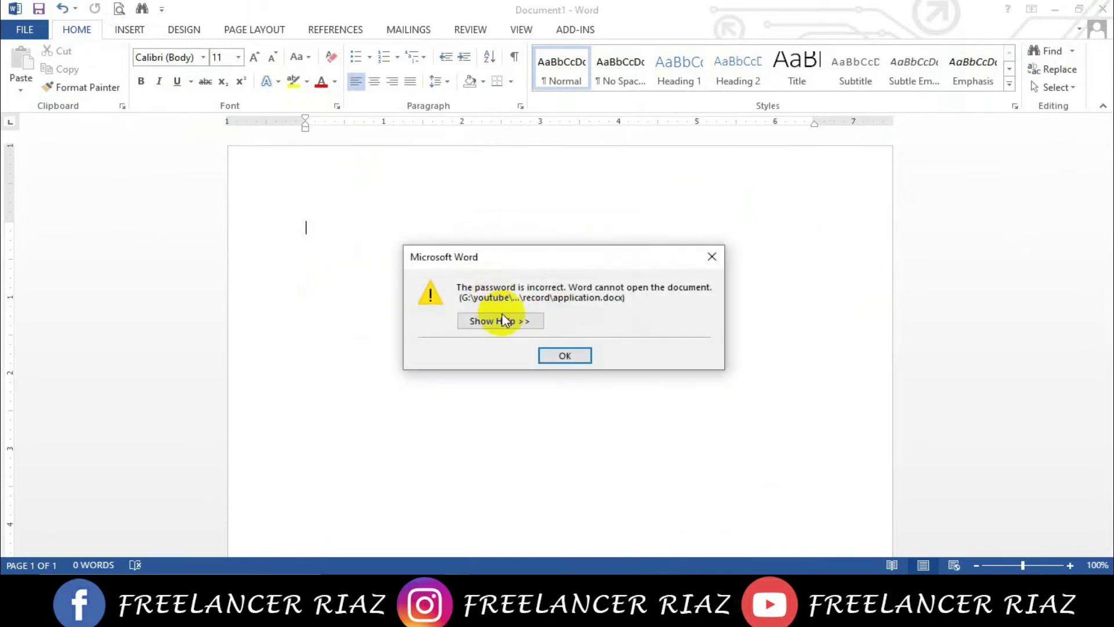
click(712, 256)
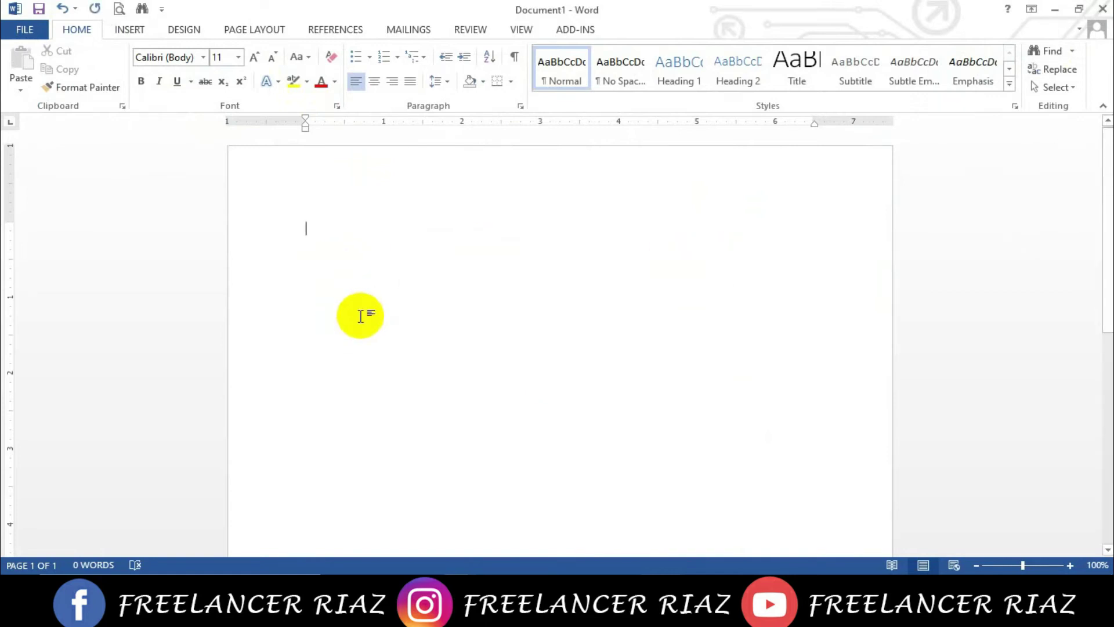
Step: Type 'Fglkj;lkjjf' into a scratch document, then close it without saving
text(Fglkj;)
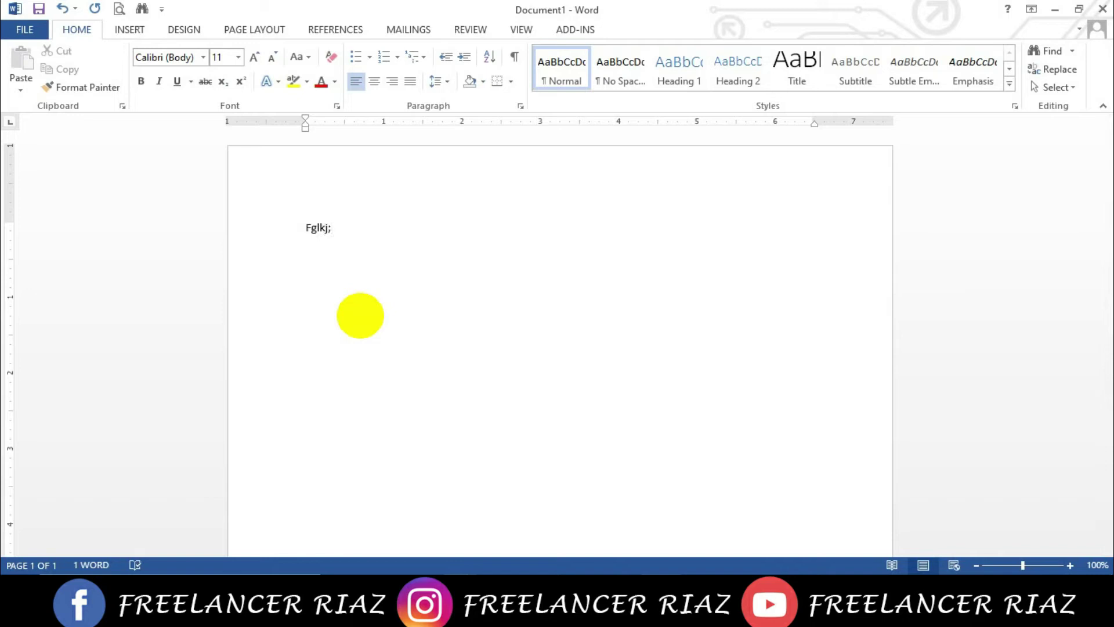
text(lkjj)
text(ff)
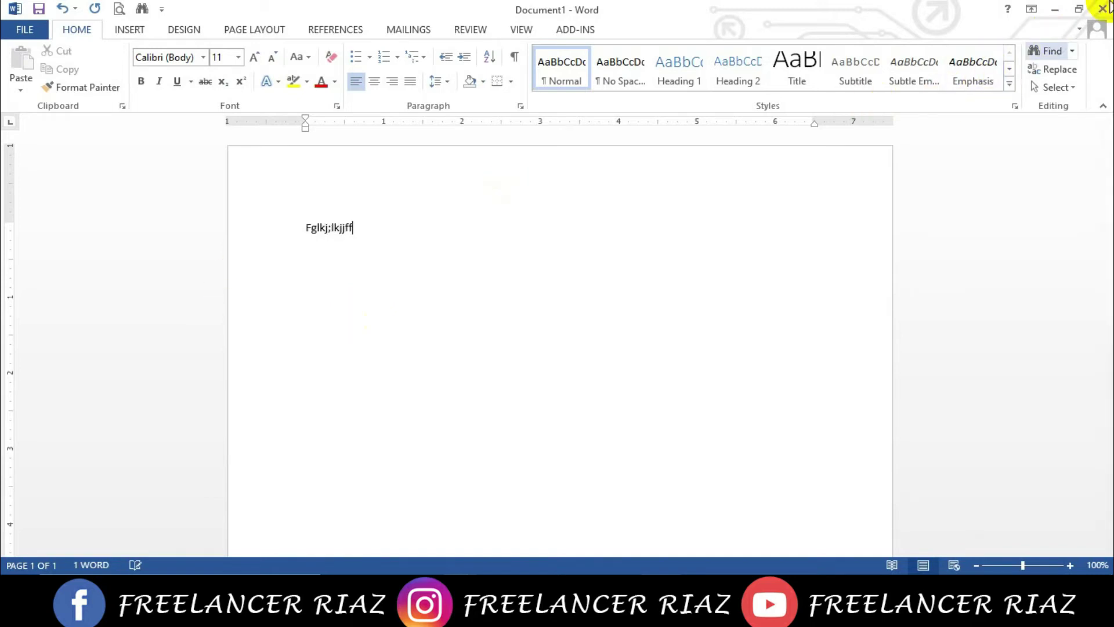
click(1103, 8)
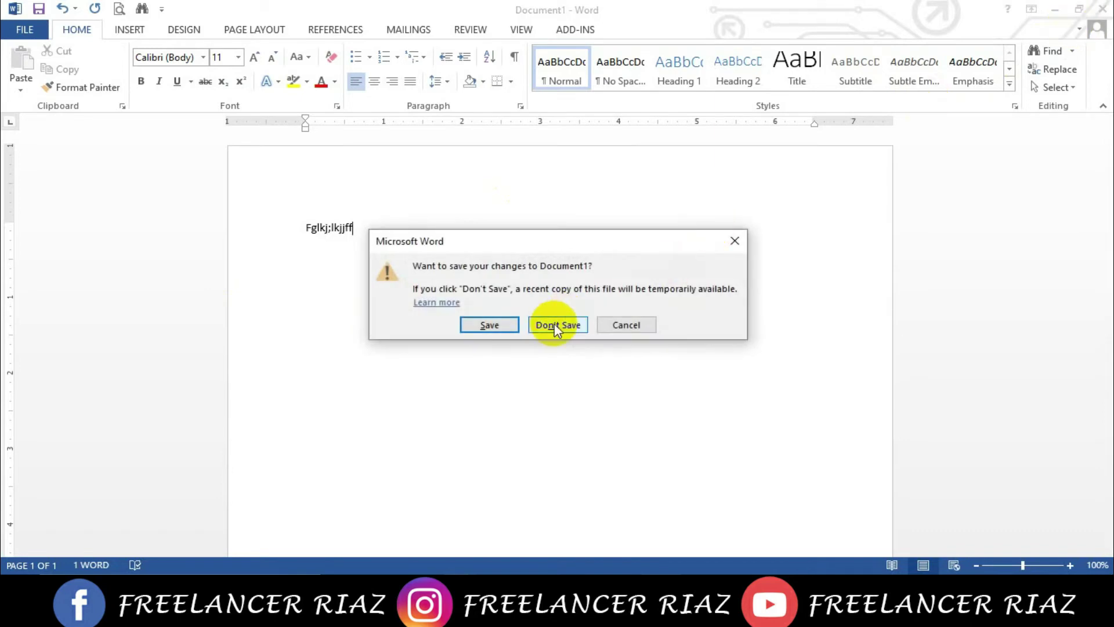
click(555, 323)
Step: Open application.docx by entering its password
double_click(437, 309)
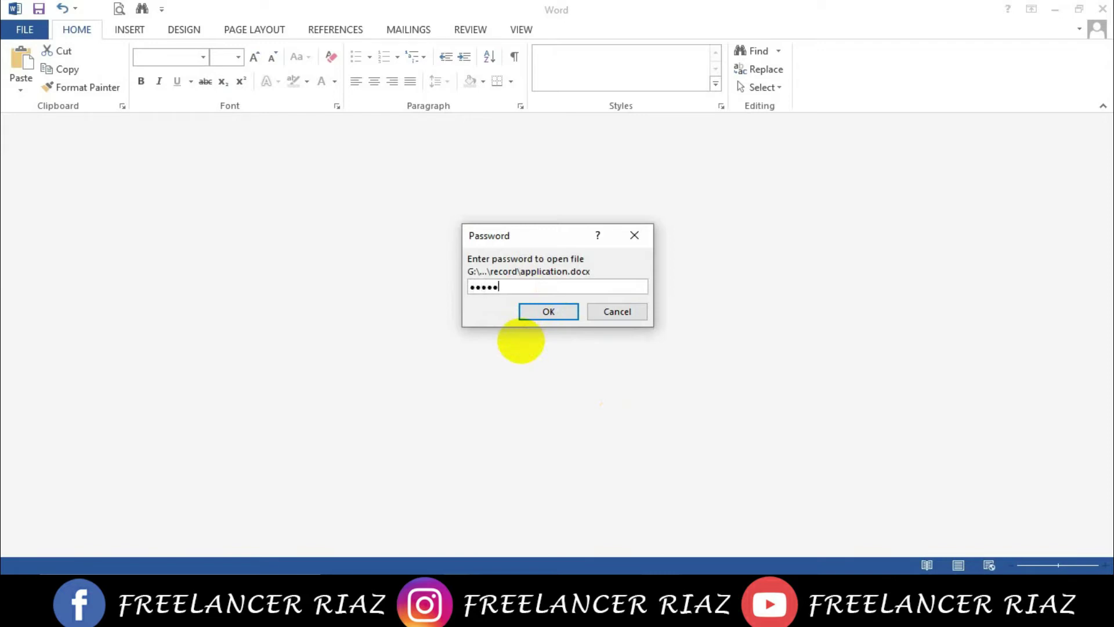
text(6)
click(532, 311)
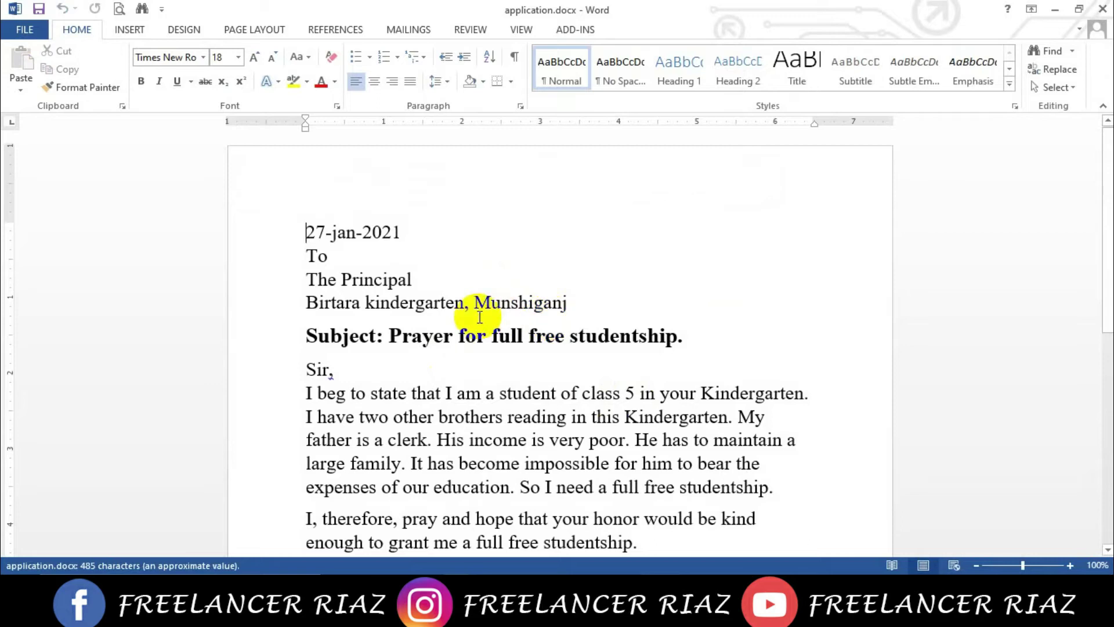
Step: Clear the opening password under Protect Document › Encrypt with Password and confirm
click(23, 29)
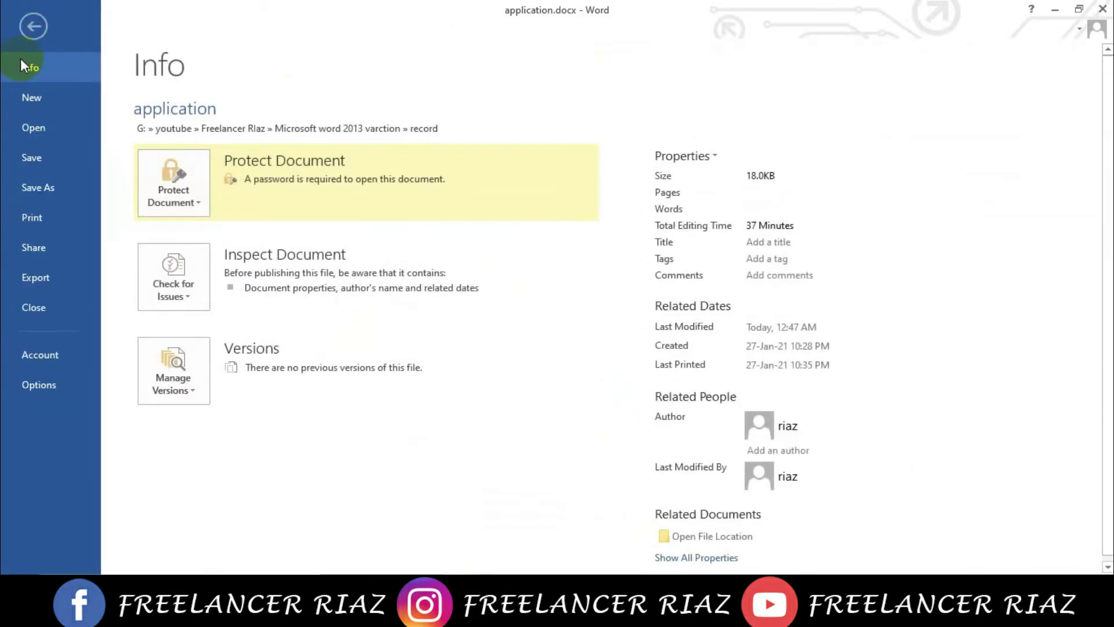
click(201, 198)
click(211, 296)
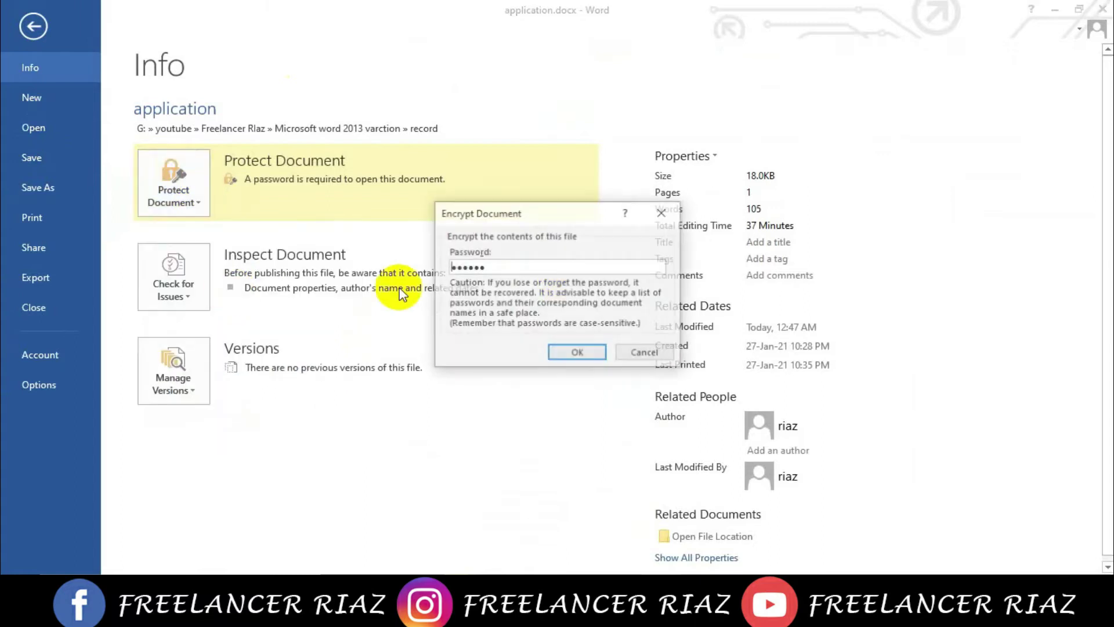
drag(513, 266, 408, 270)
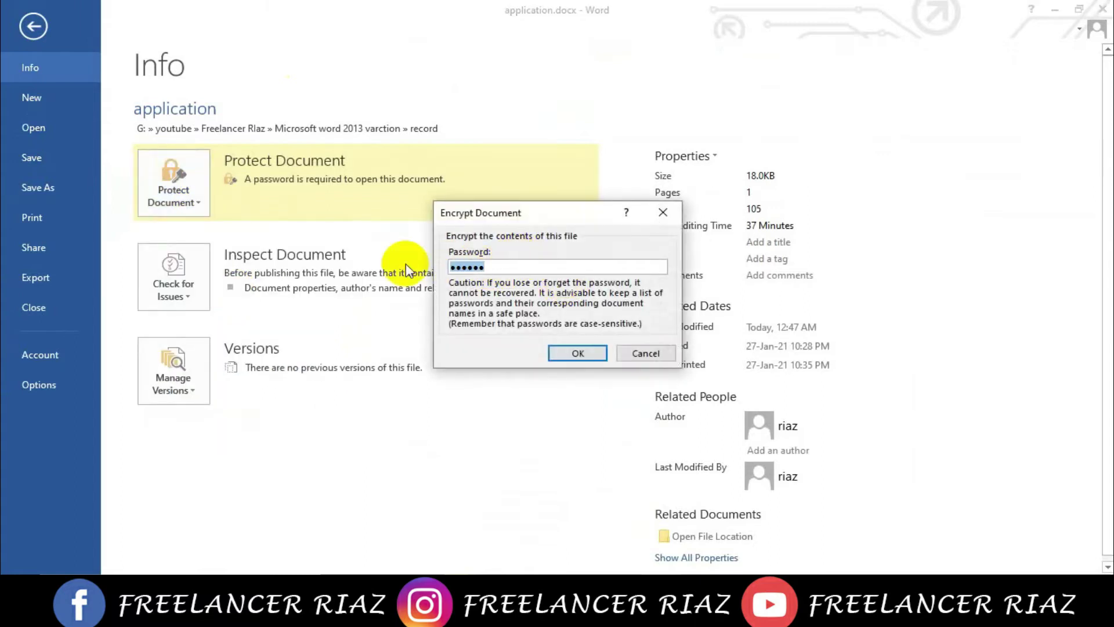
key(BackSpace)
click(575, 344)
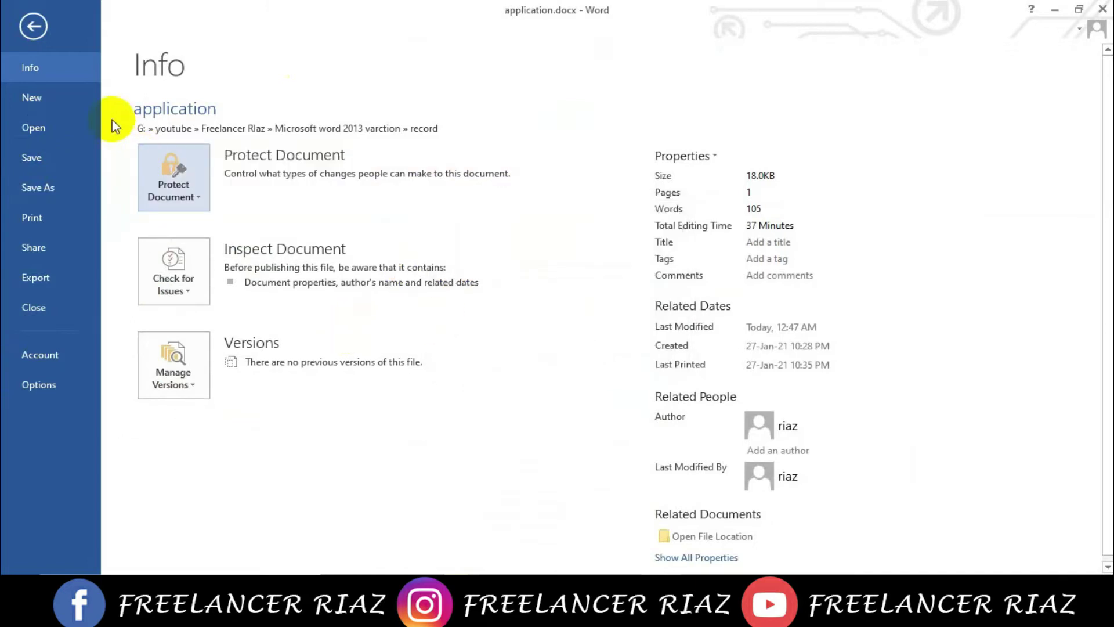
Step: Close Word, reopen application.docx without a password prompt, and review its Info page
click(51, 157)
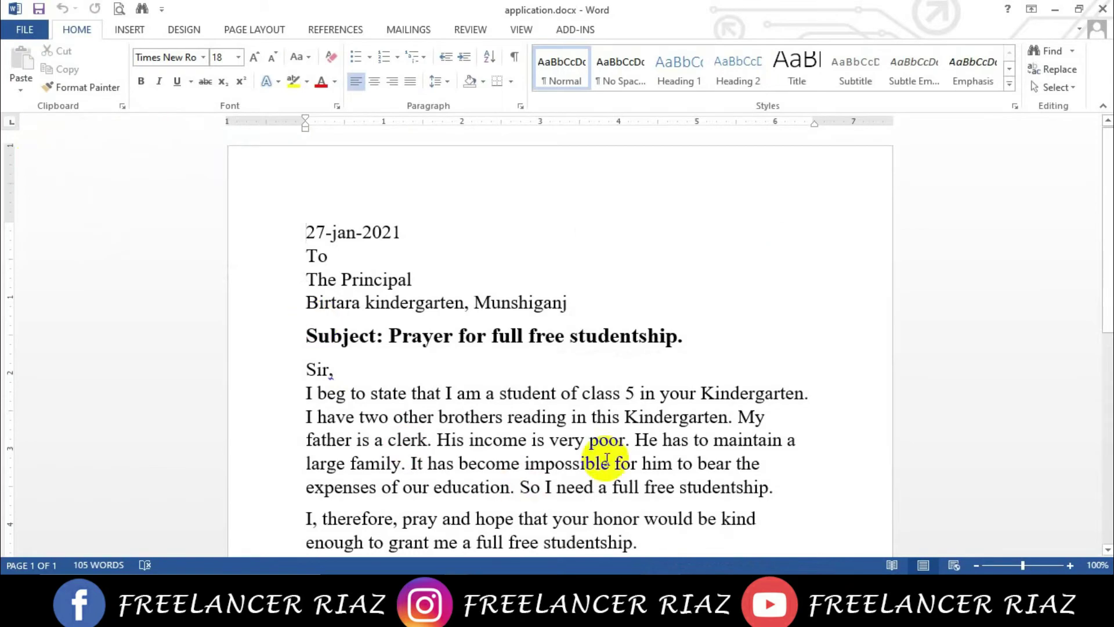
click(1102, 8)
double_click(454, 314)
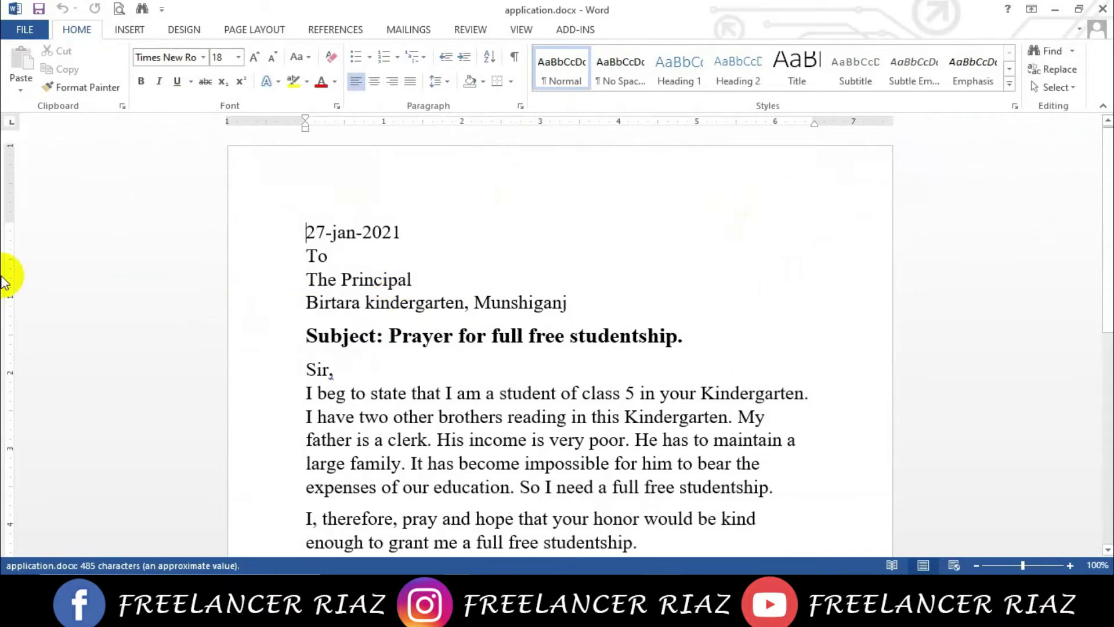
click(40, 38)
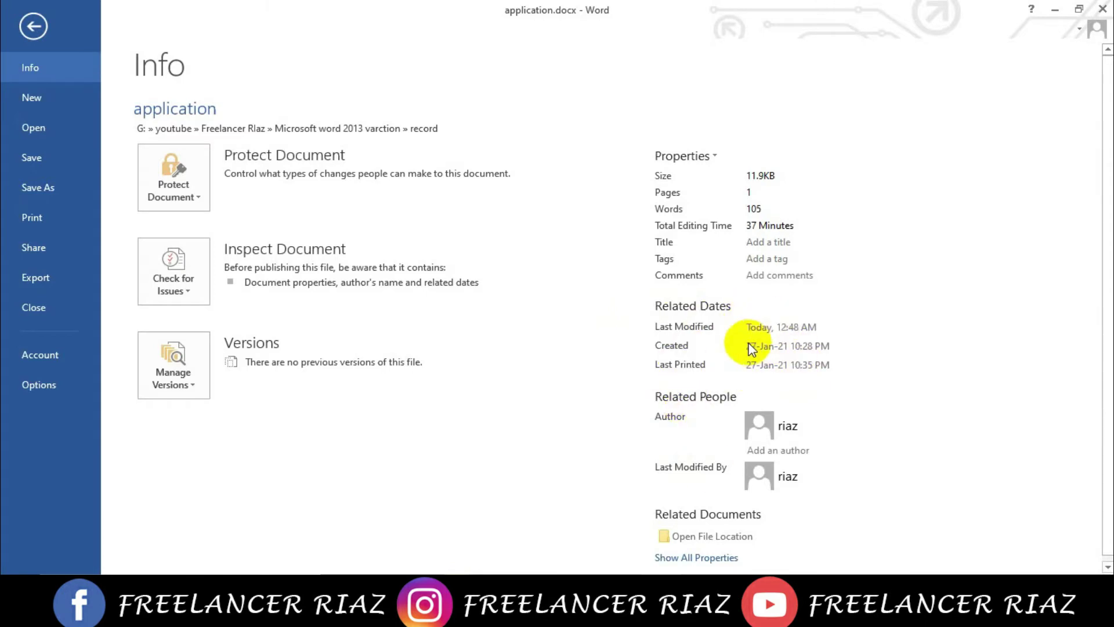
scroll(754, 354, down, 1)
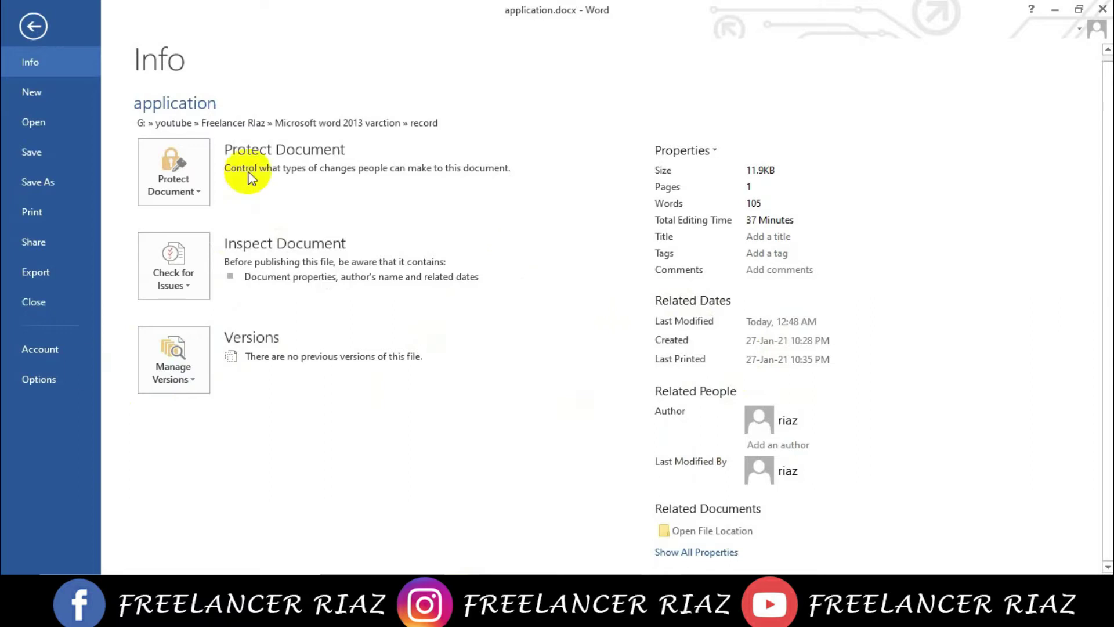
Step: Create a new blank document, type 'hi', and view its Info page
click(48, 99)
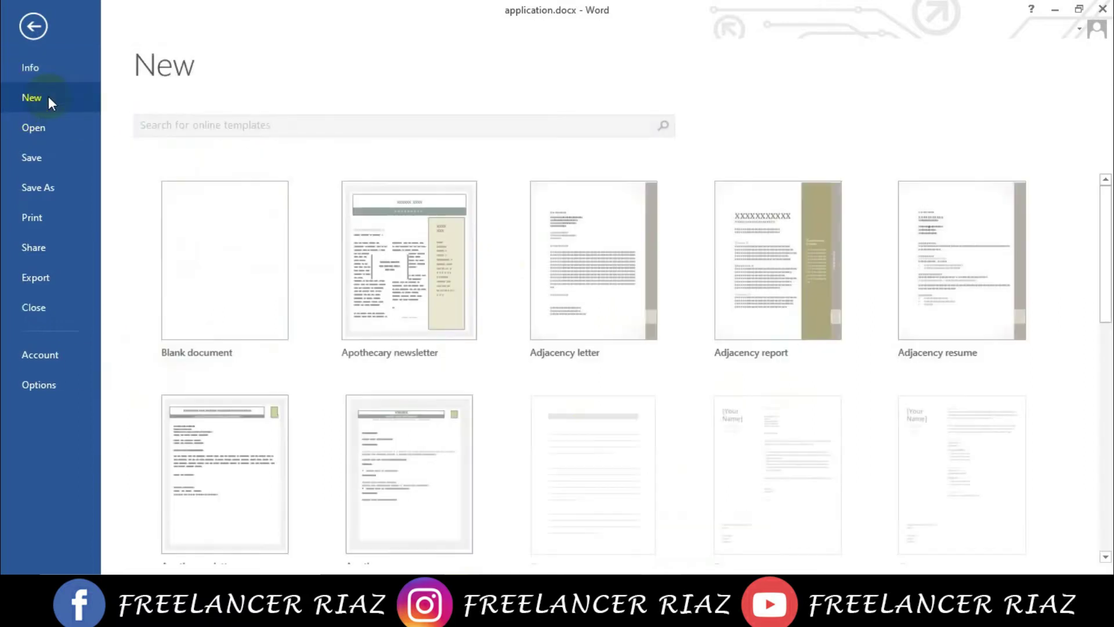
click(231, 255)
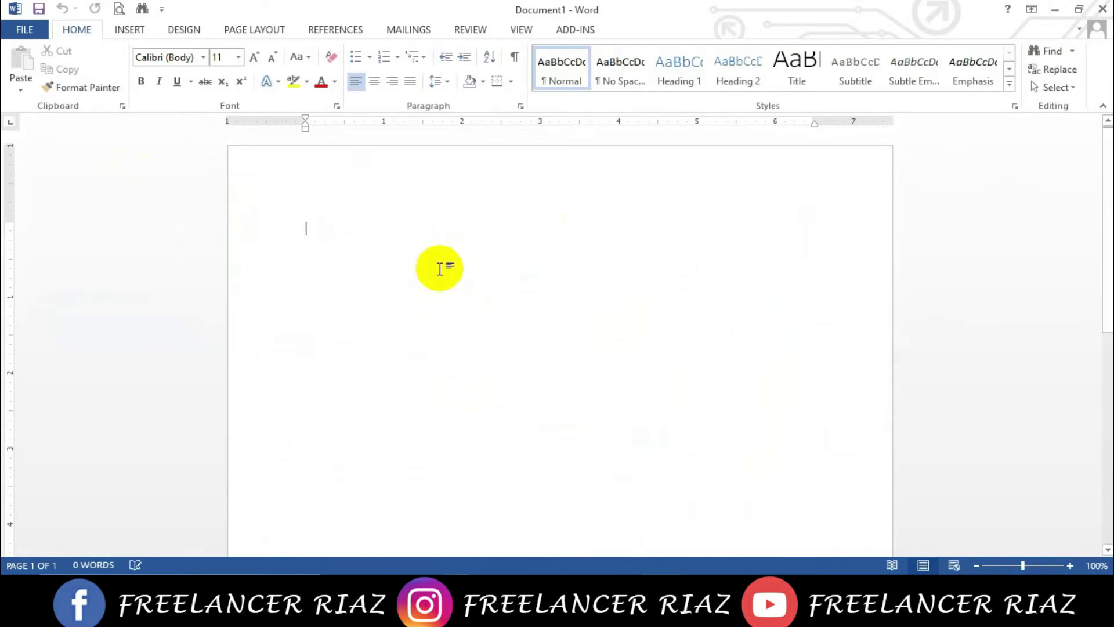
text(hi)
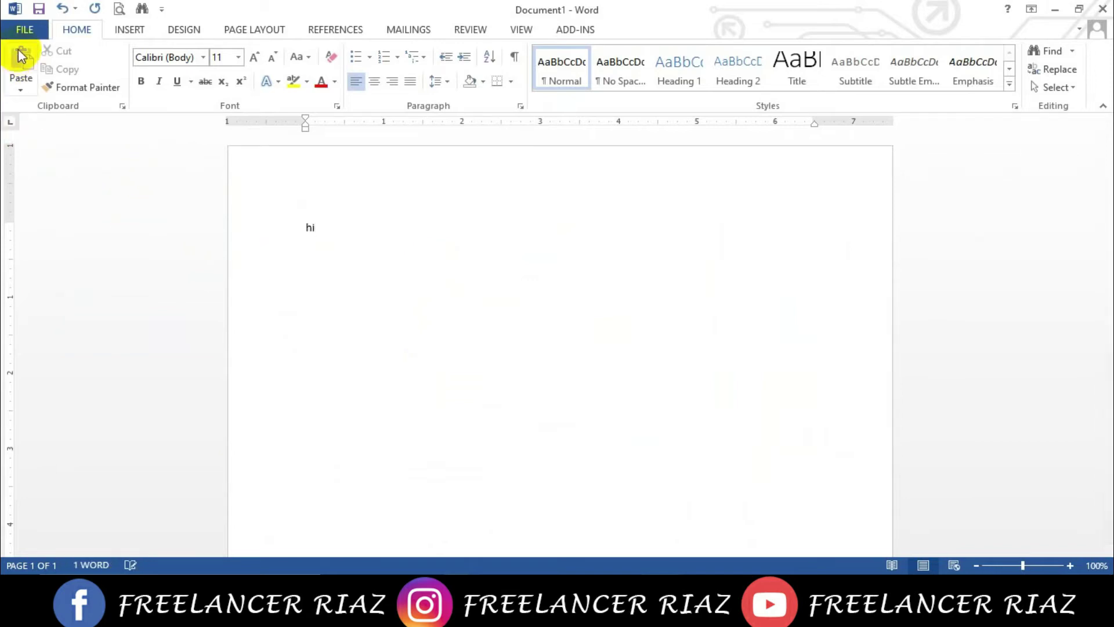
click(24, 30)
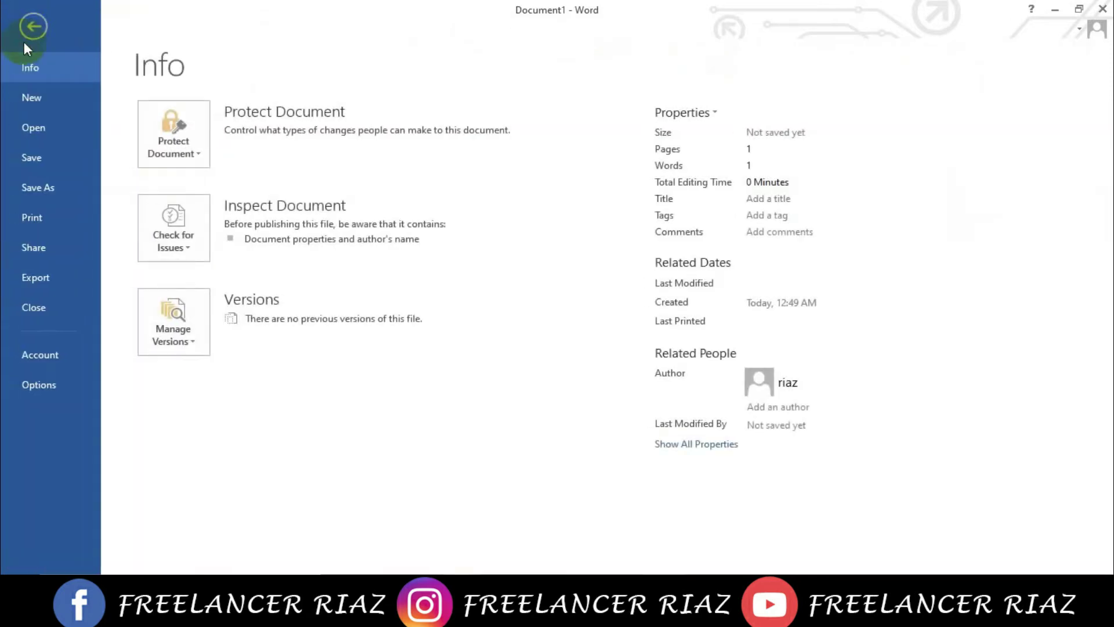
Step: Set Save As to the Desktop folder with type Word Document (*.docx)
click(36, 164)
click(190, 182)
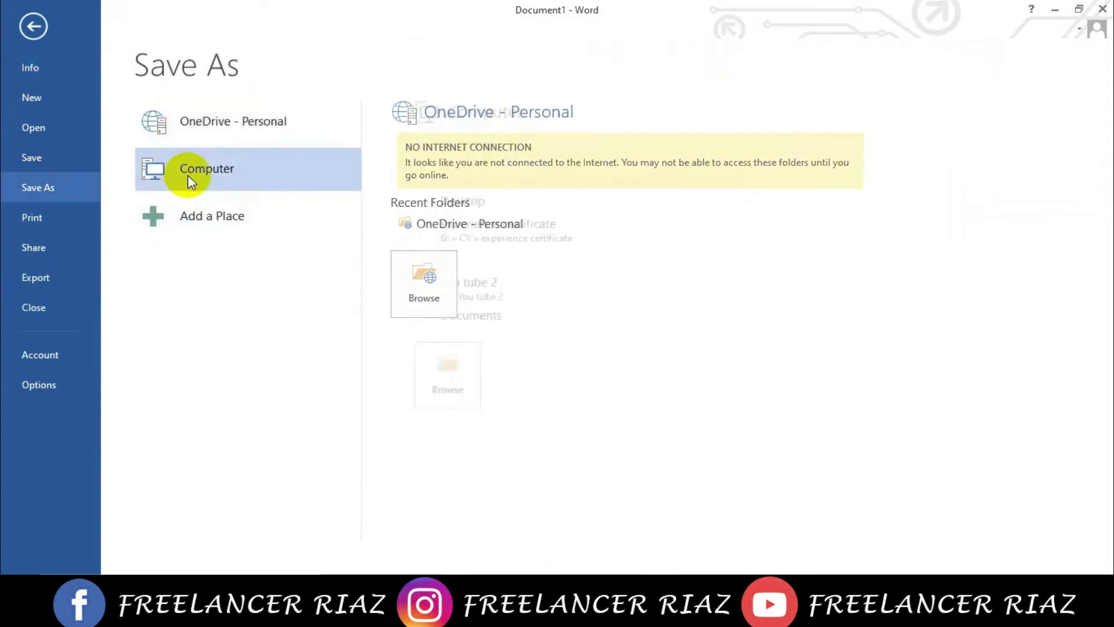
click(432, 374)
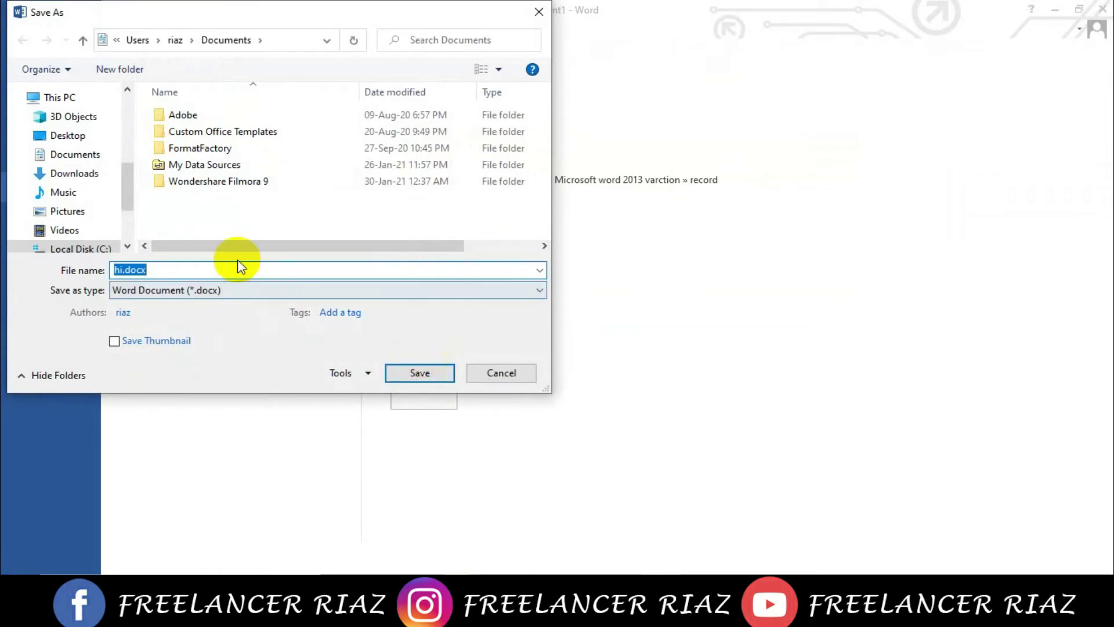
scroll(102, 233, down, 1)
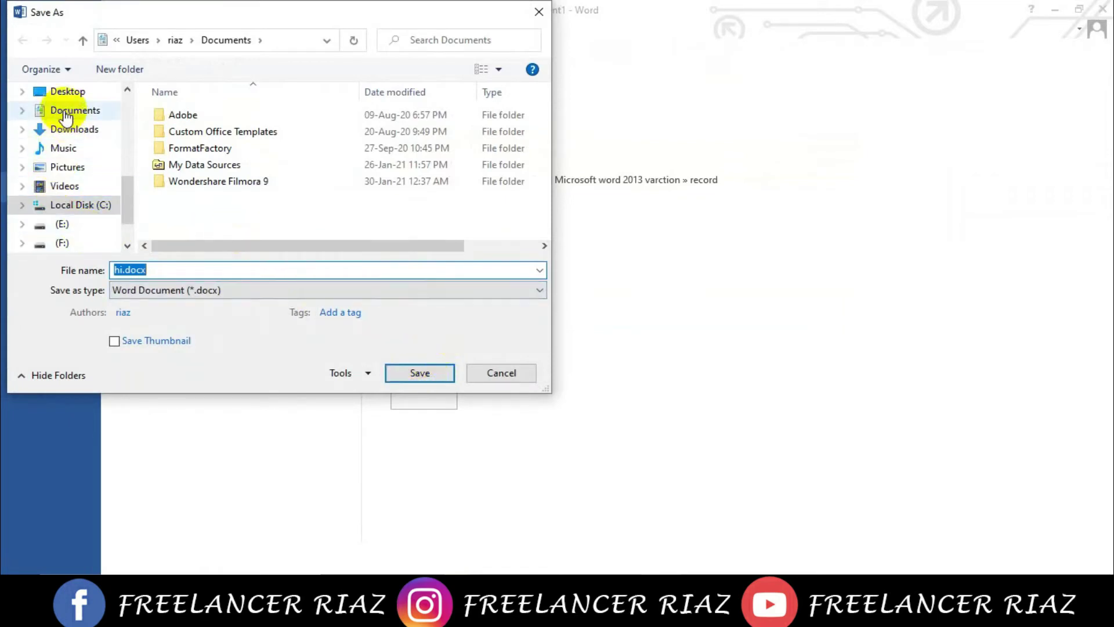
click(65, 91)
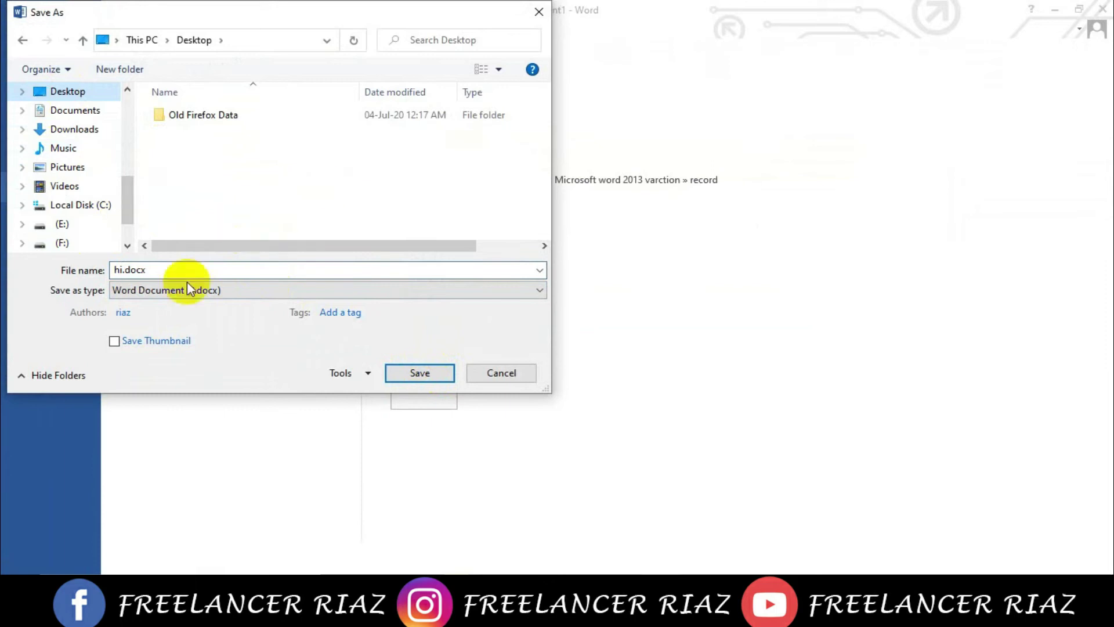
click(351, 302)
click(352, 302)
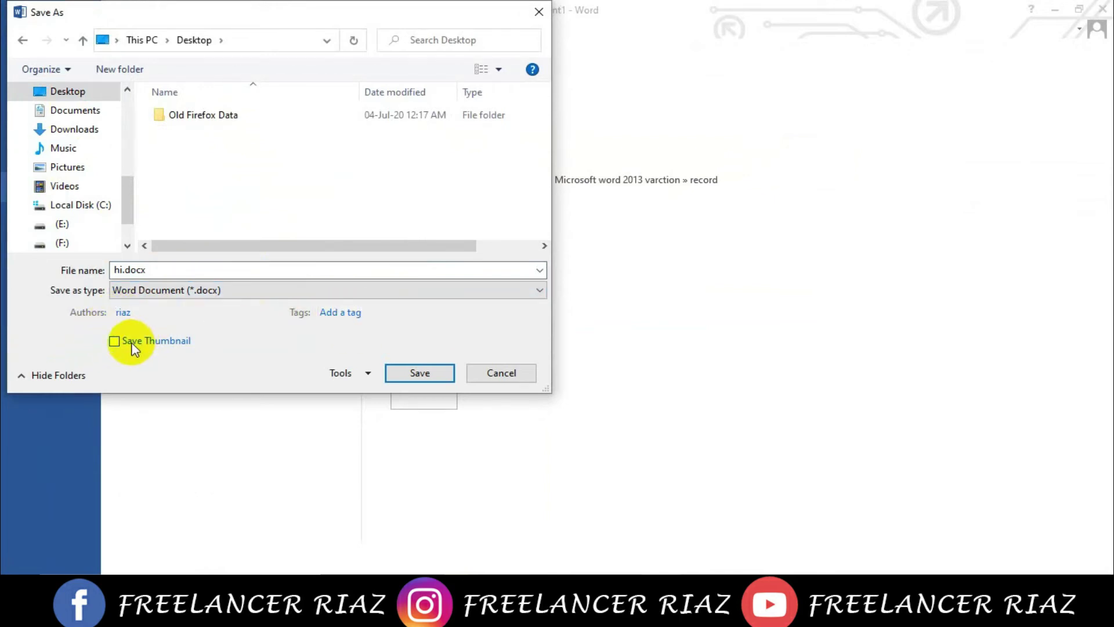
Step: Look at the Save As Tools menu and its Save Options settings, then close them
click(364, 374)
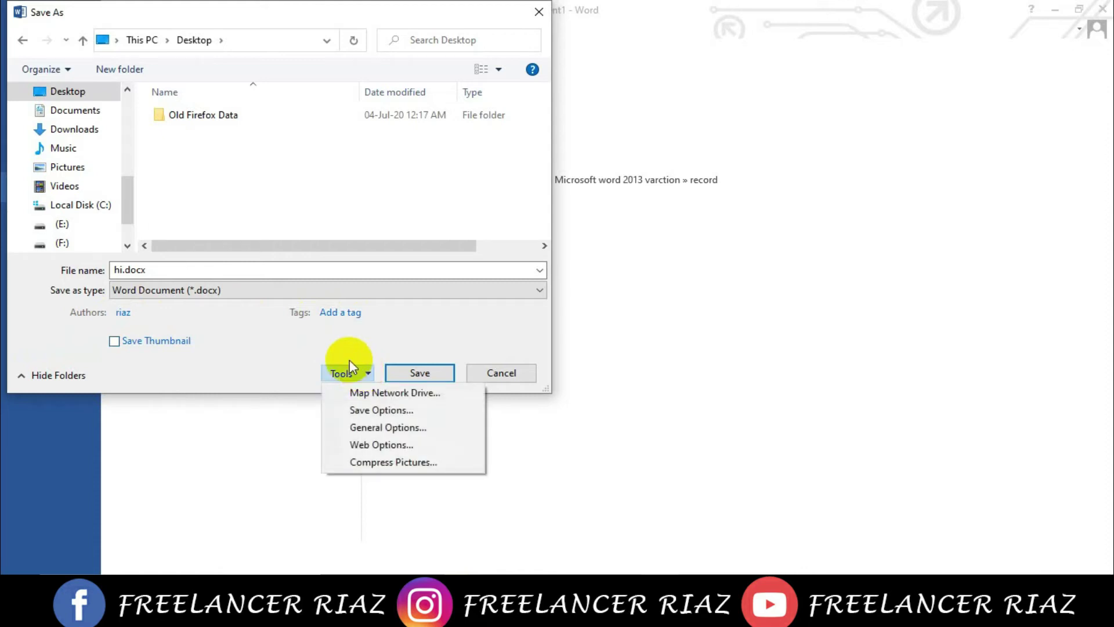
click(247, 346)
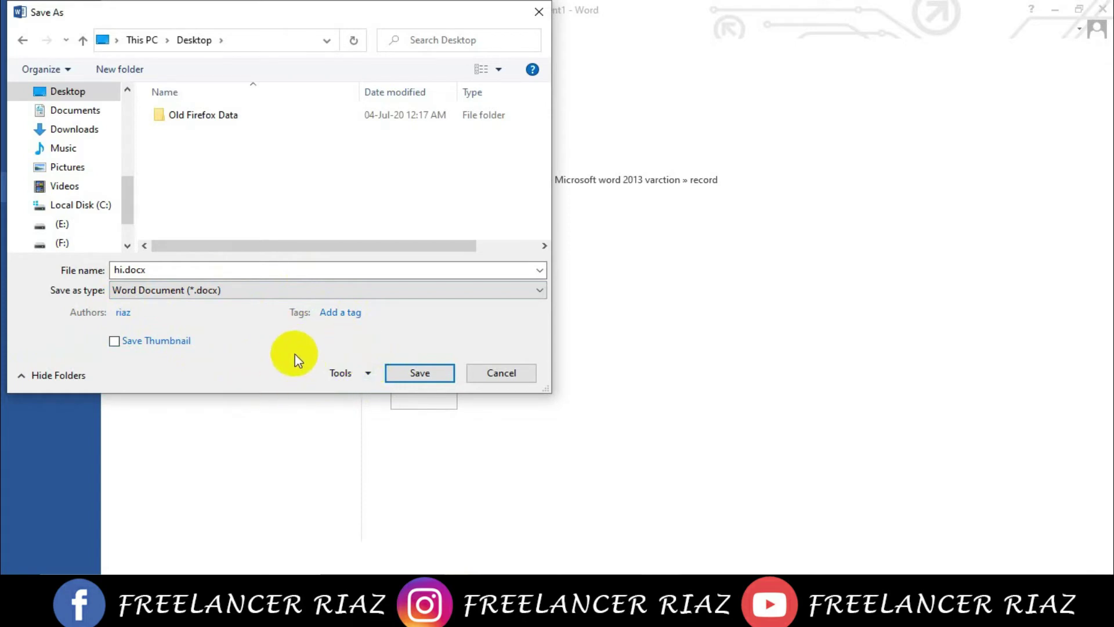
click(369, 376)
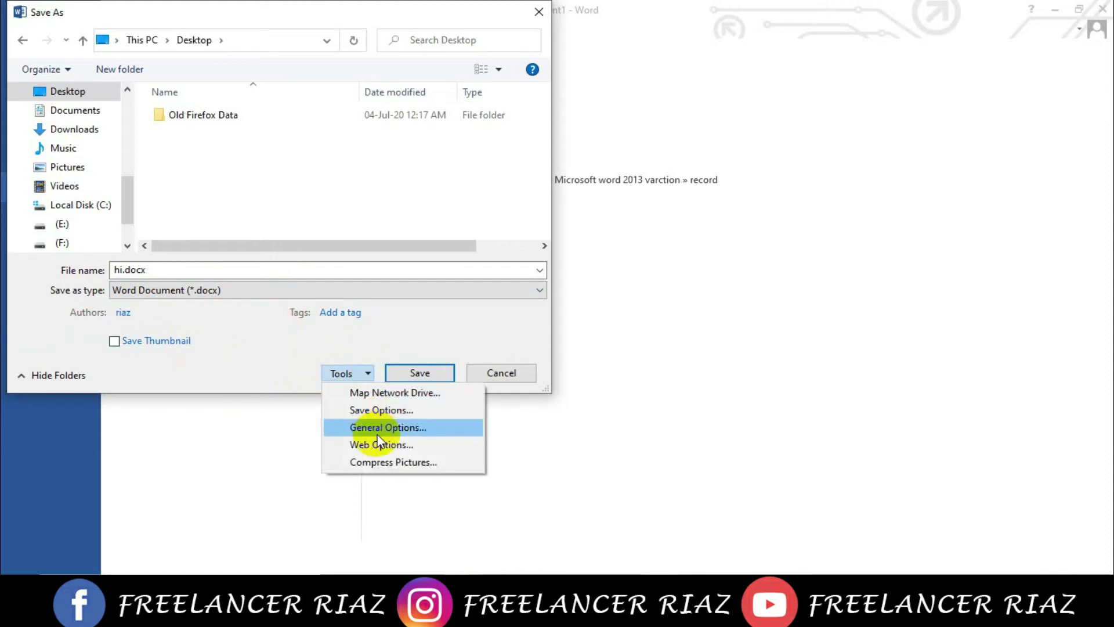
click(381, 411)
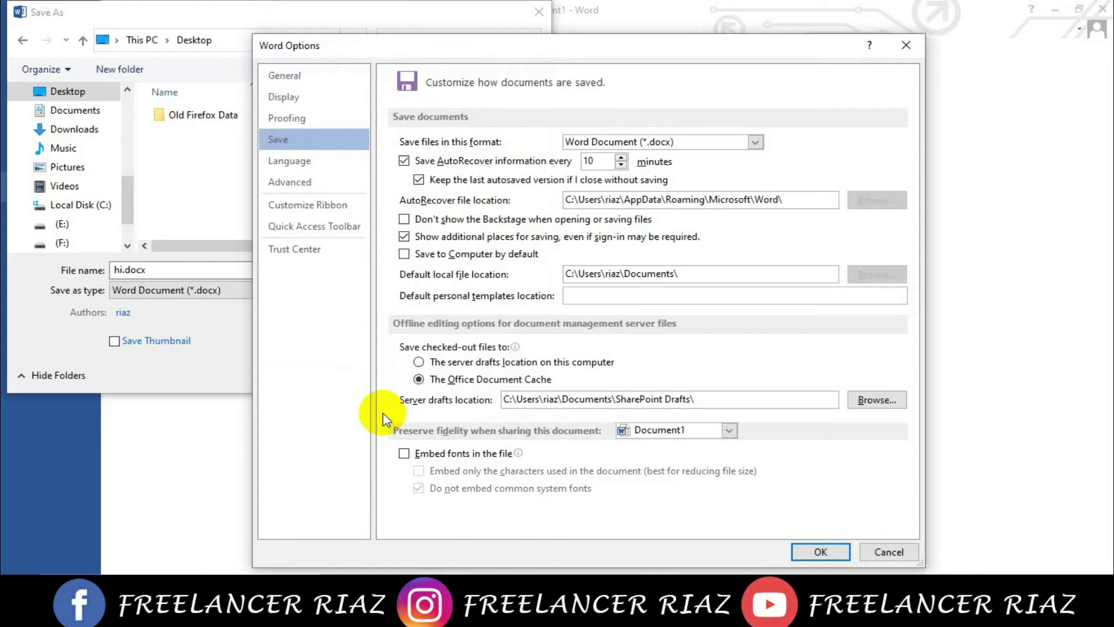
click(906, 45)
Step: Open Web Options from Tools, close it unchanged, and reopen the Tools list
click(371, 373)
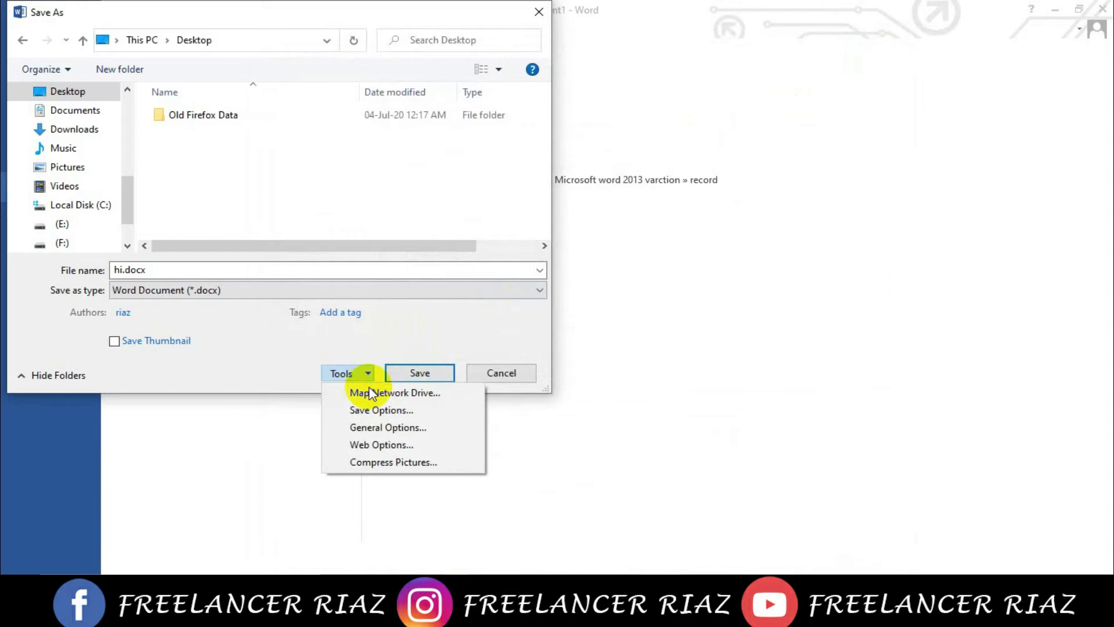
click(374, 446)
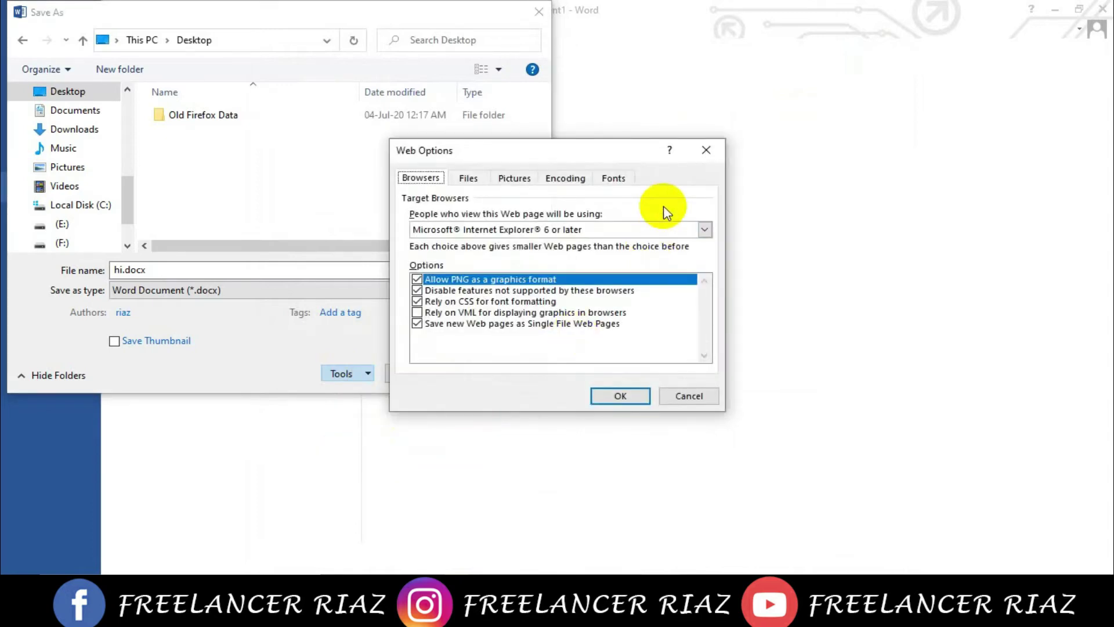
click(706, 149)
click(367, 374)
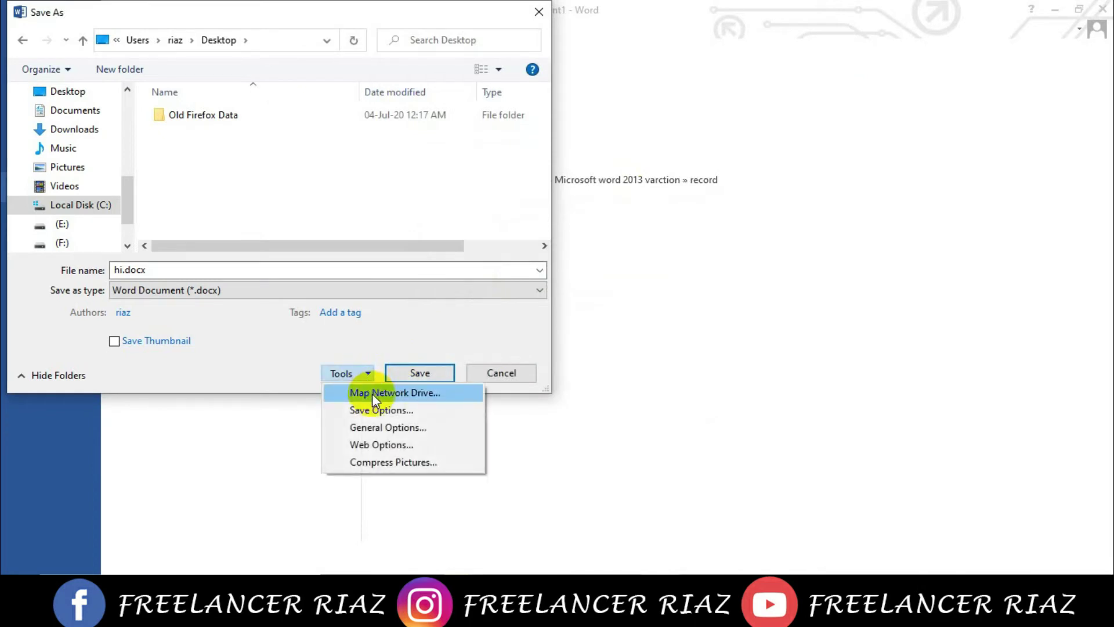
Step: In General Options, set a password to open and a password to modify for hi.docx, confirming both
click(375, 427)
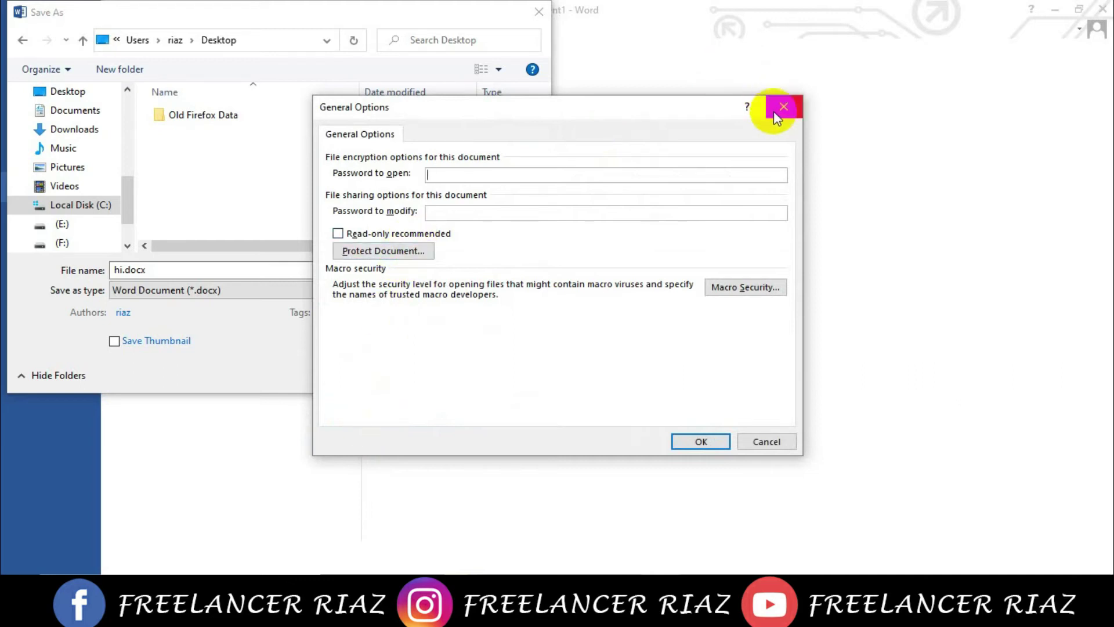
click(430, 176)
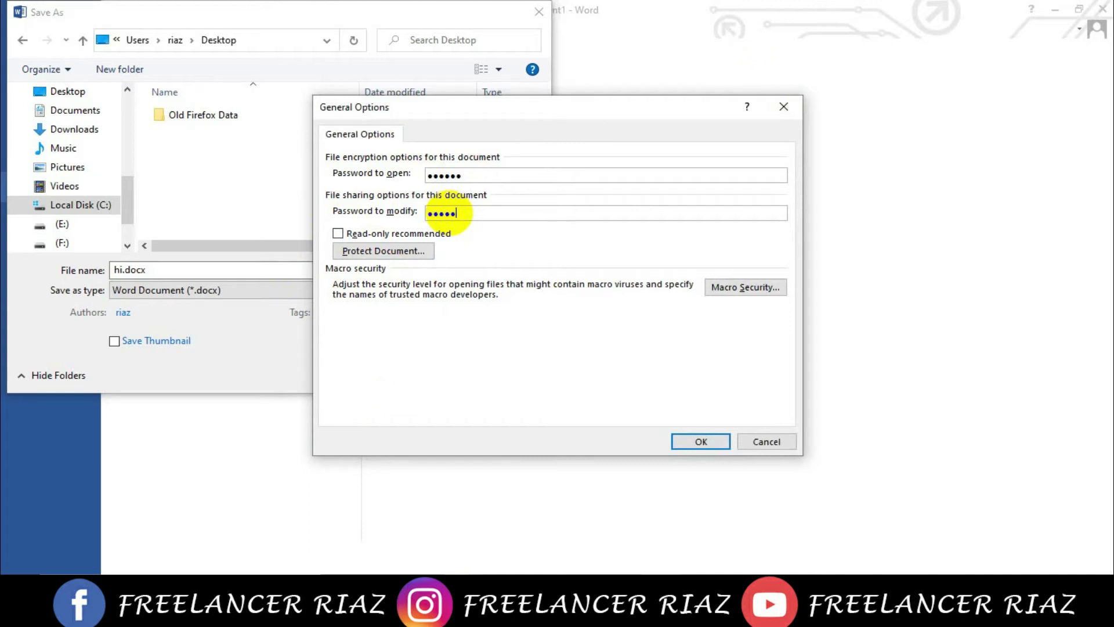
click(477, 174)
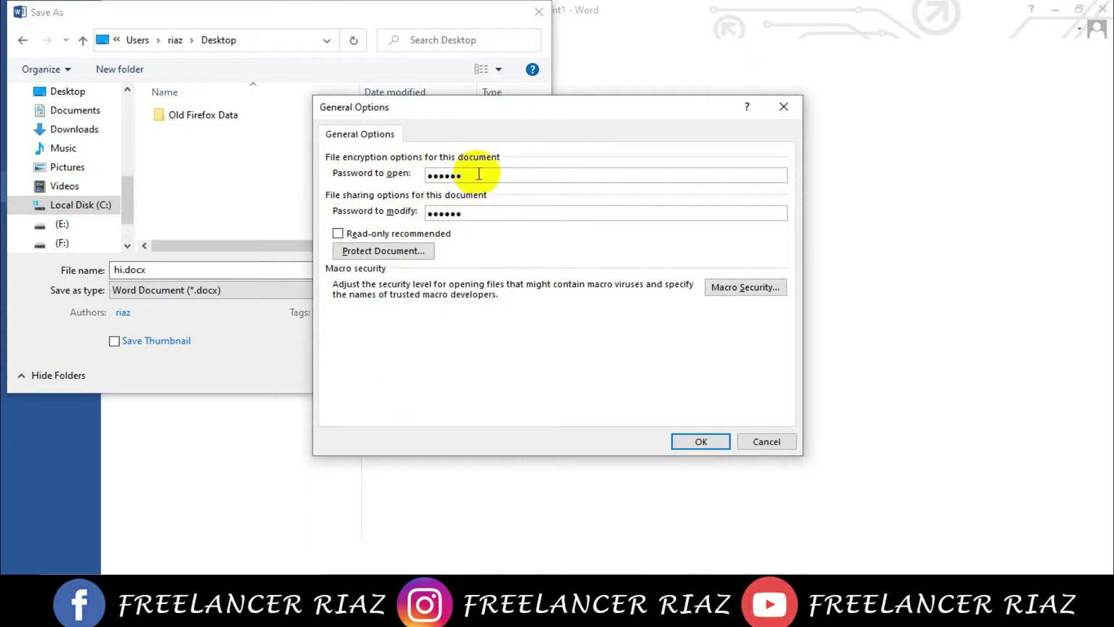
click(493, 214)
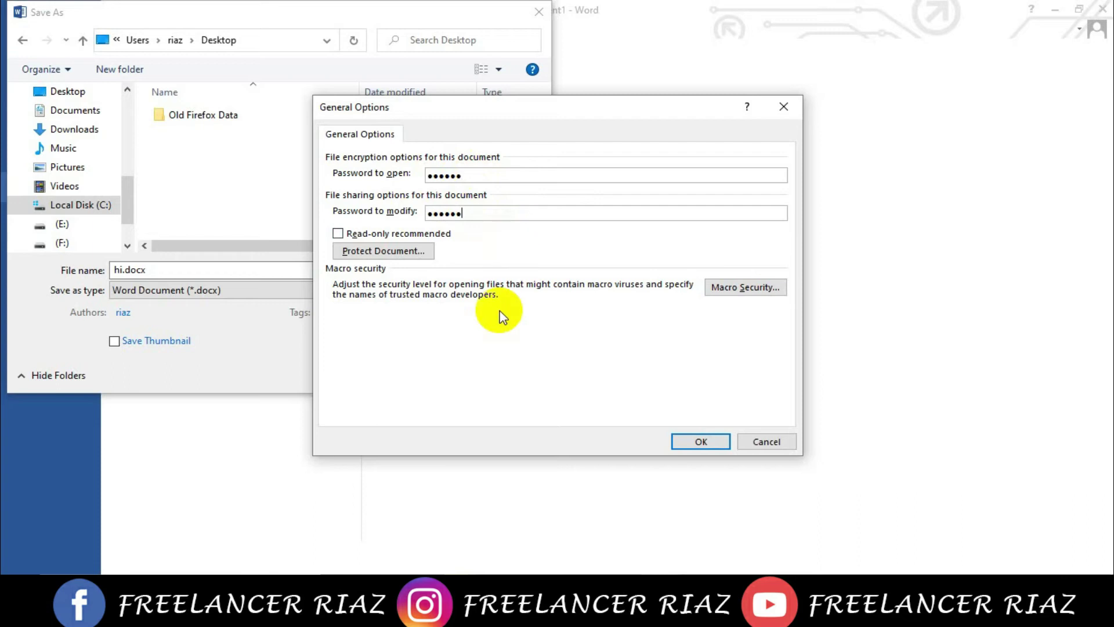
click(702, 443)
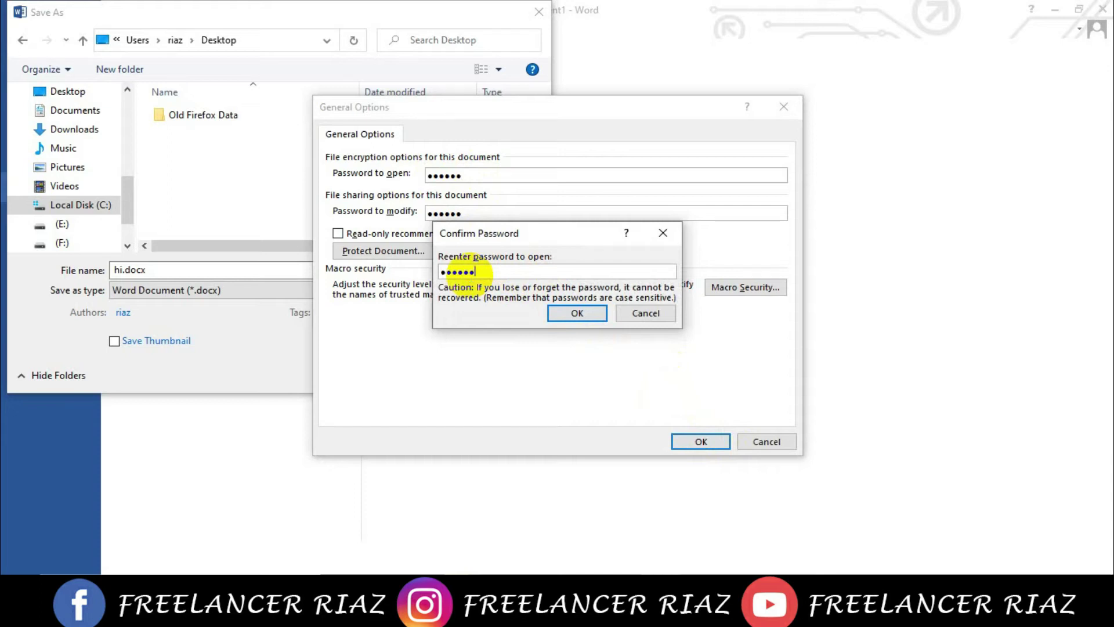
click(578, 313)
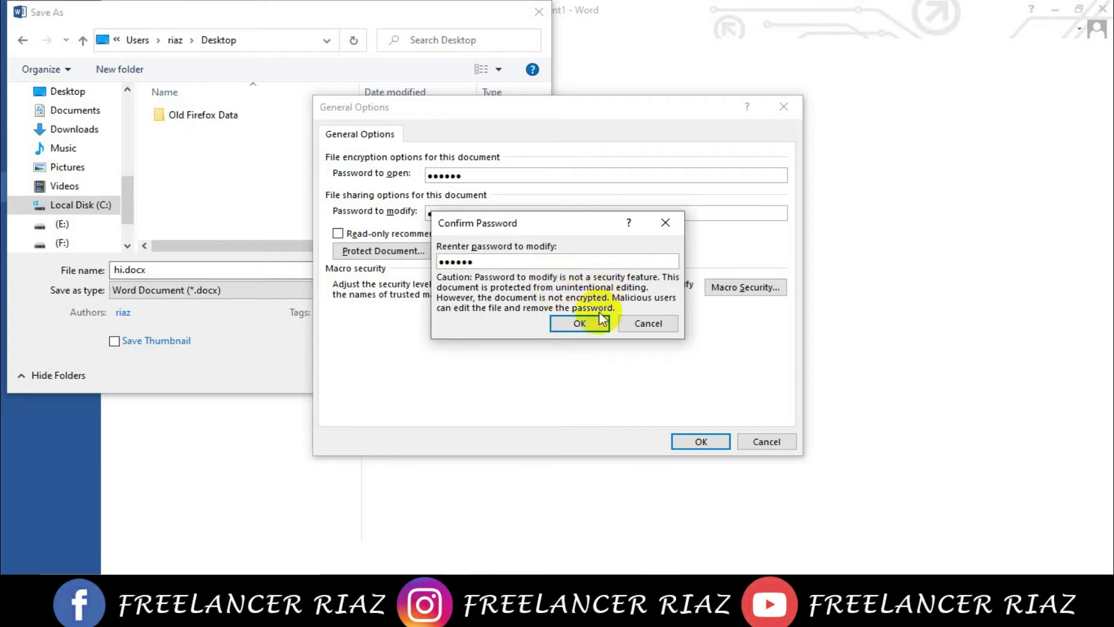
click(580, 324)
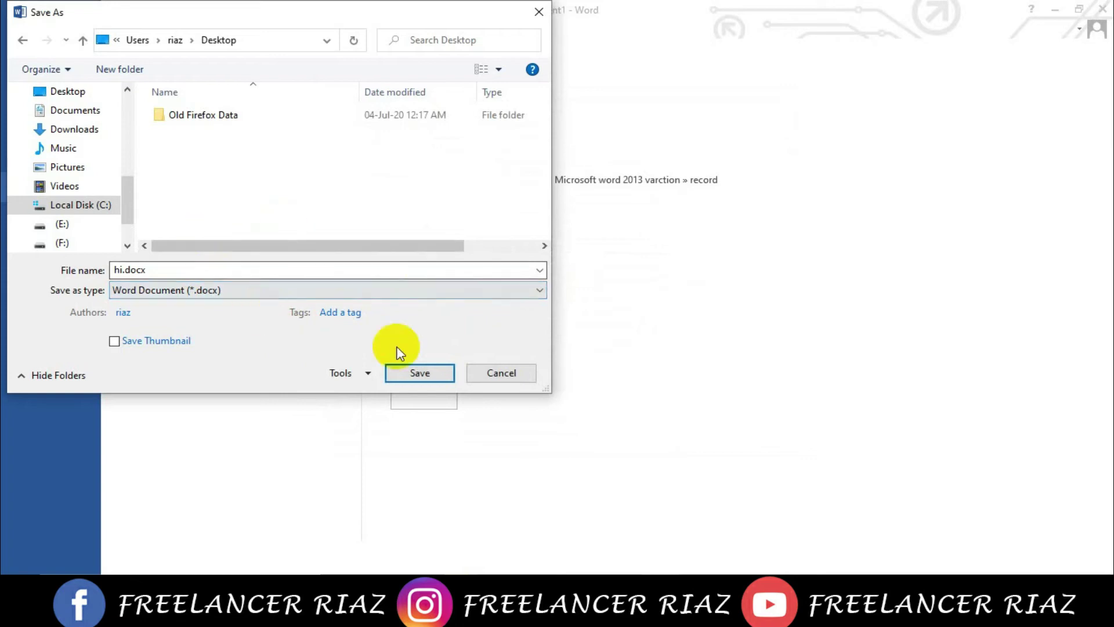
Step: Save hi.docx with its passwords, close it, and minimize the open windows to reach the desktop
click(419, 374)
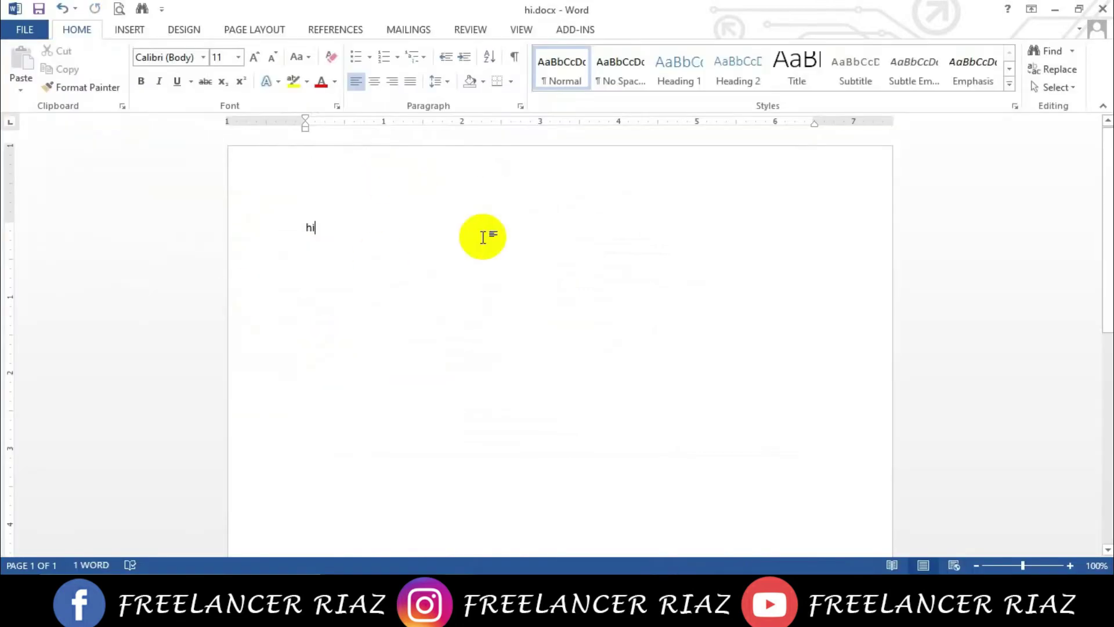
click(1103, 8)
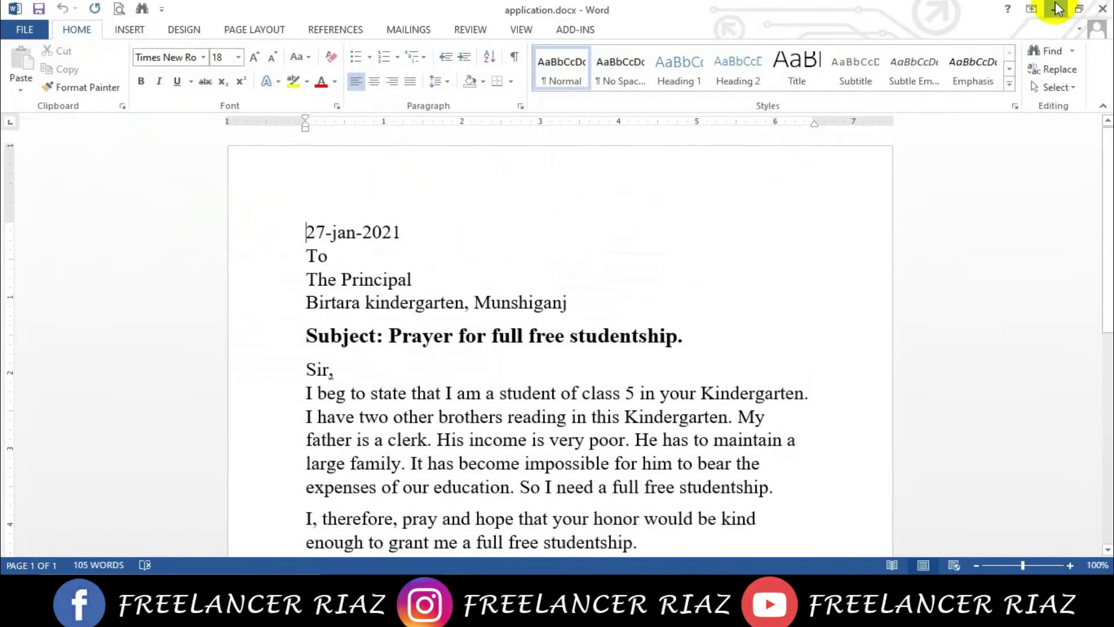
click(1057, 9)
click(1057, 8)
click(1007, 20)
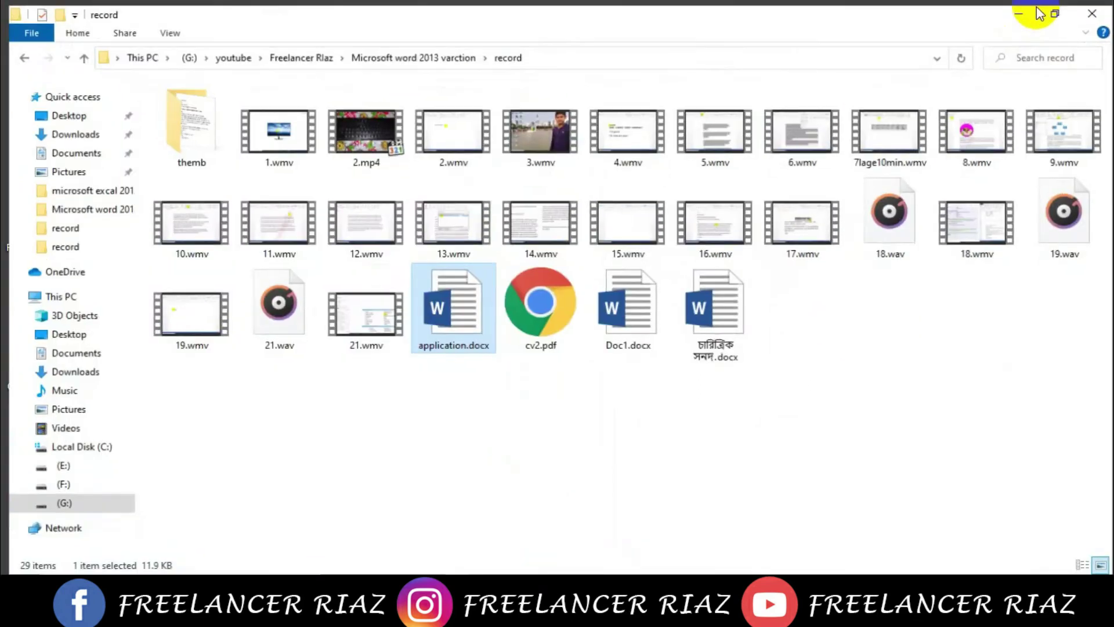
click(1027, 9)
Step: Refresh the desktop and open hi.docx, entering its open and modify passwords
right_click(511, 100)
click(537, 145)
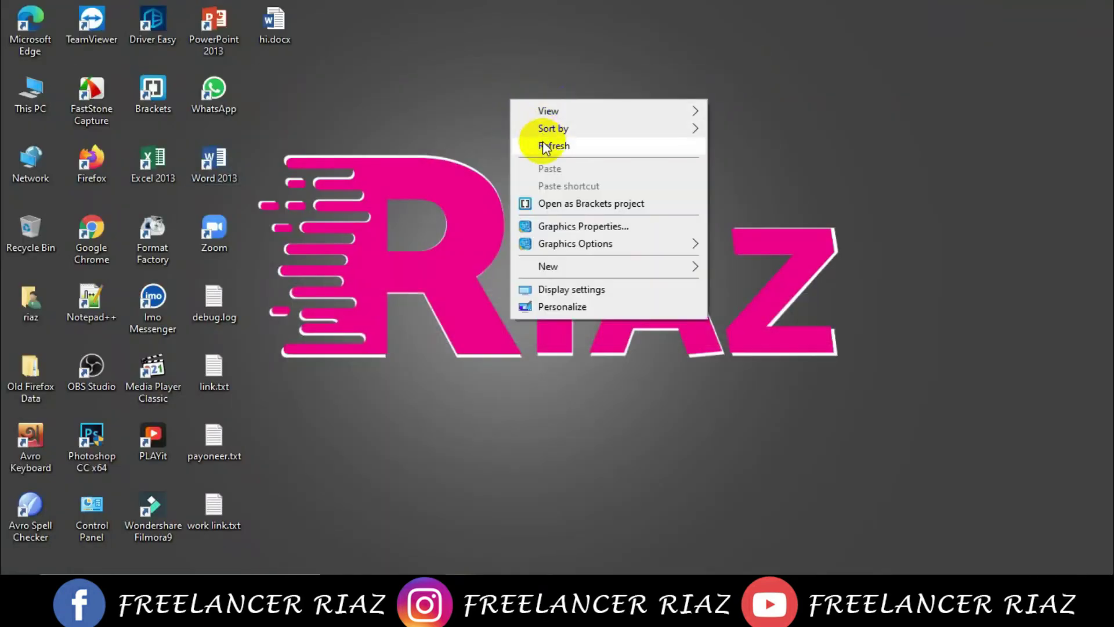
double_click(274, 23)
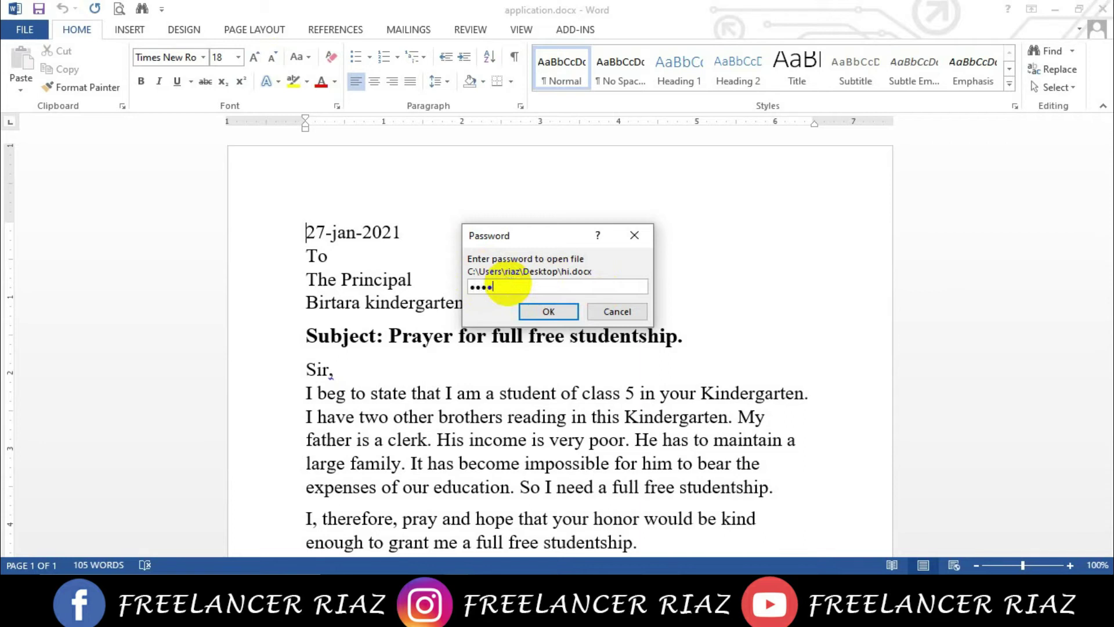
click(554, 311)
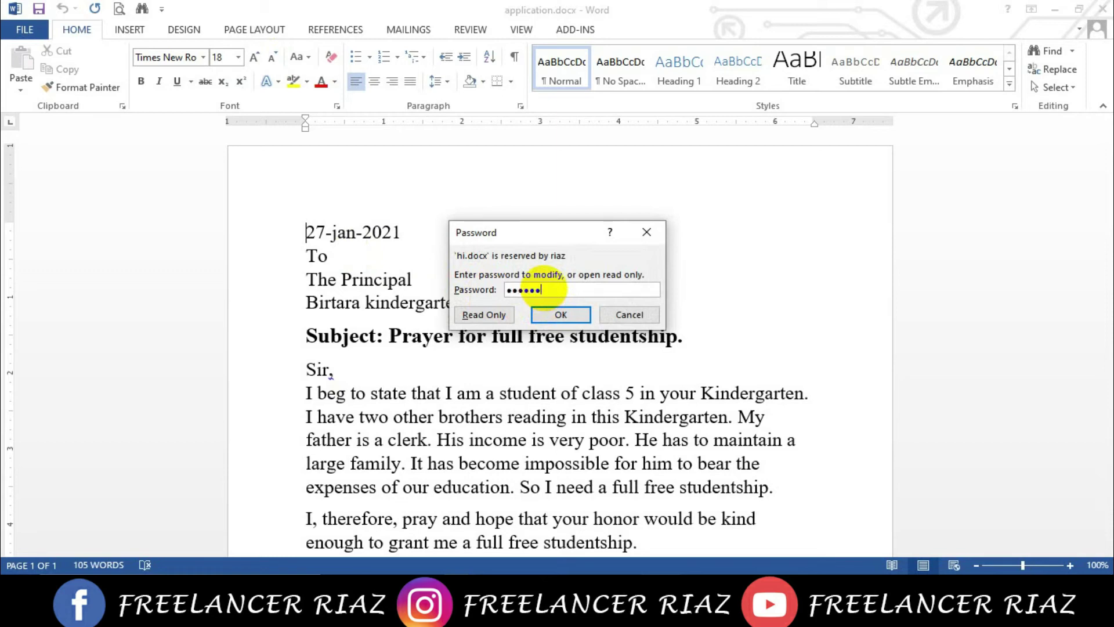
click(552, 315)
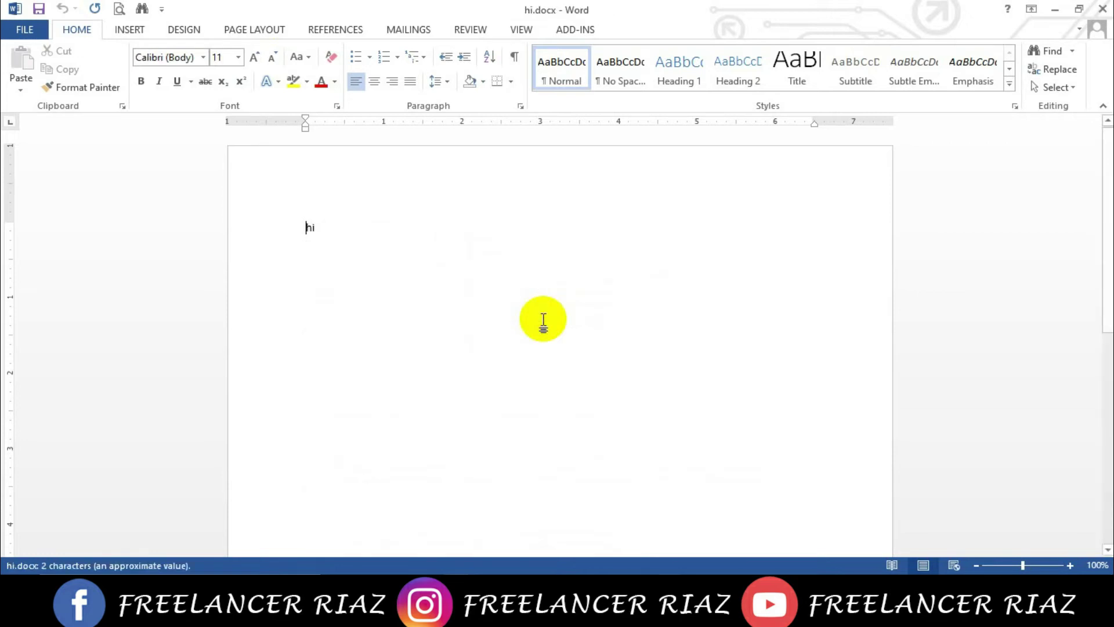
Step: Select and deselect the word 'hi', then close hi.docx to return to application.docx
click(269, 235)
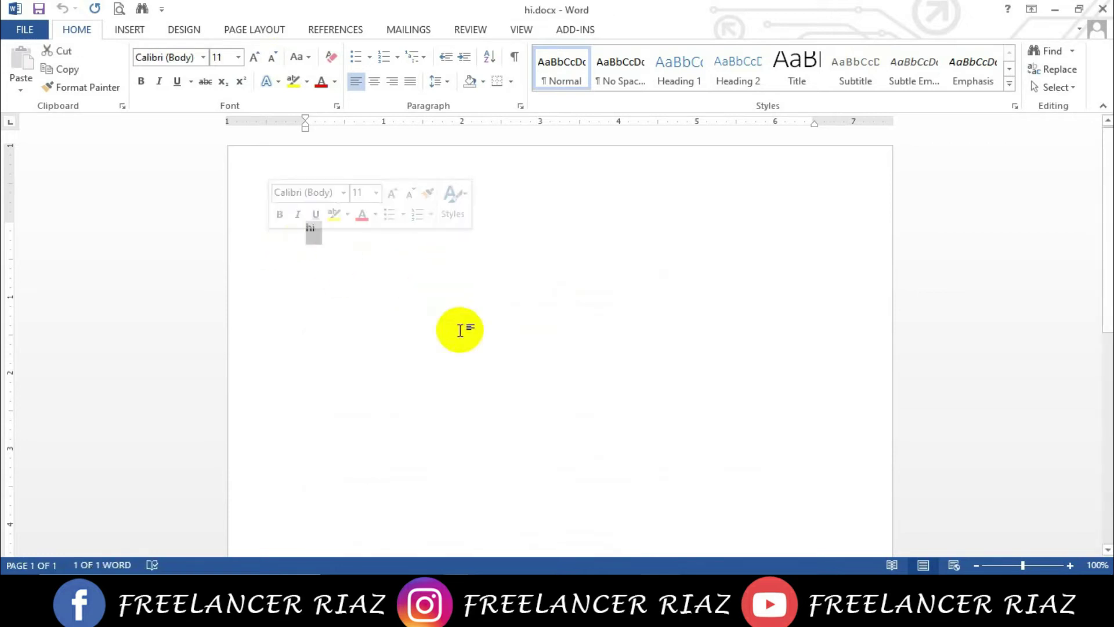
click(474, 317)
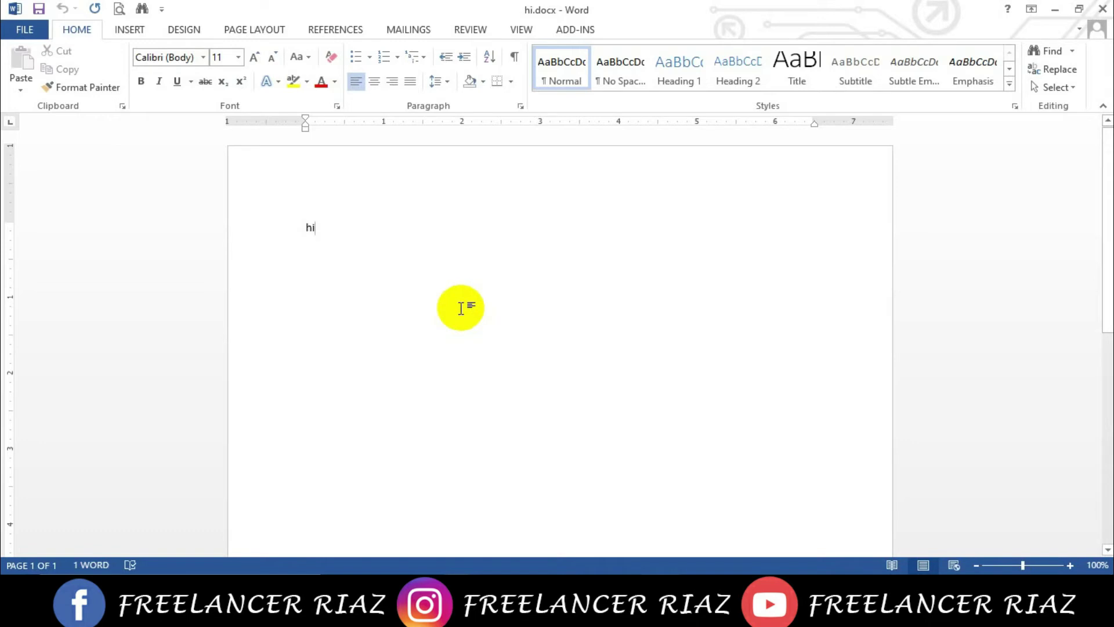
drag(300, 228, 318, 229)
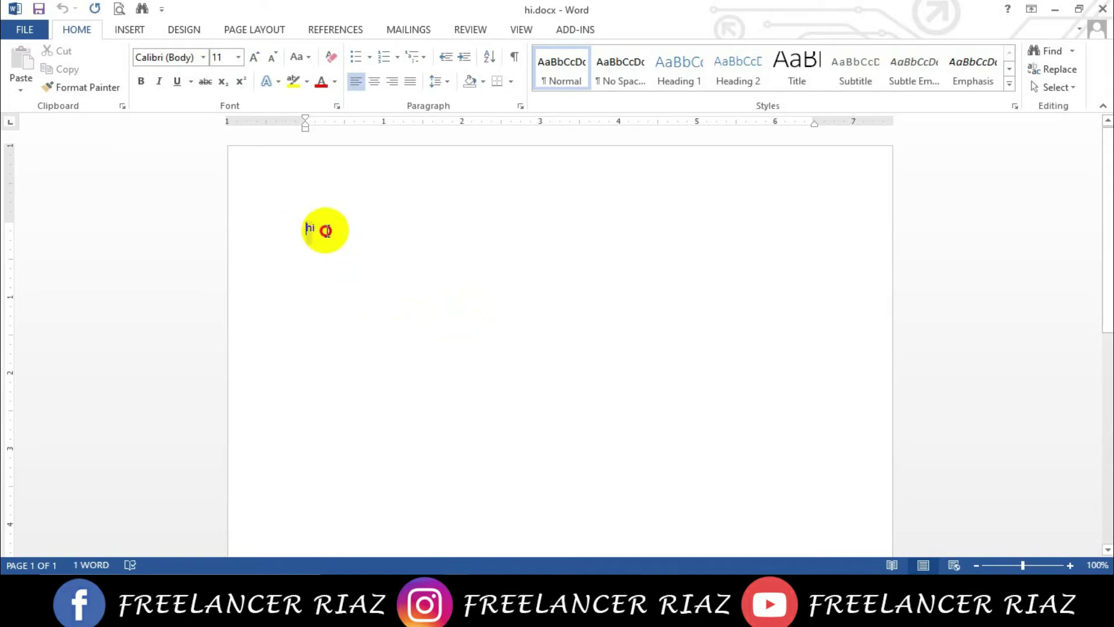
click(604, 317)
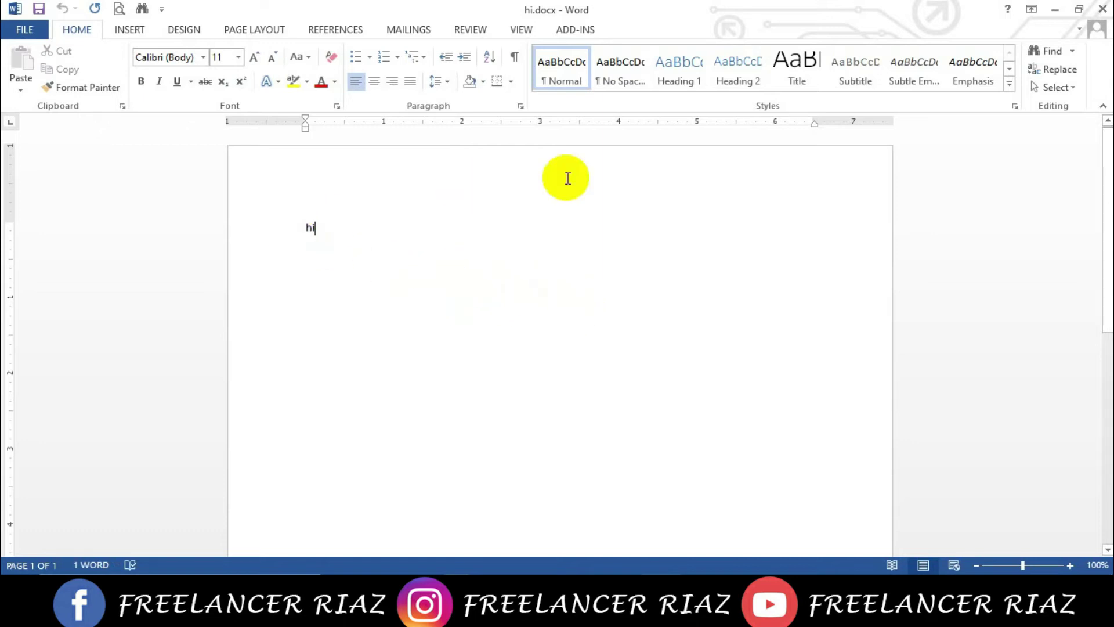
click(1103, 9)
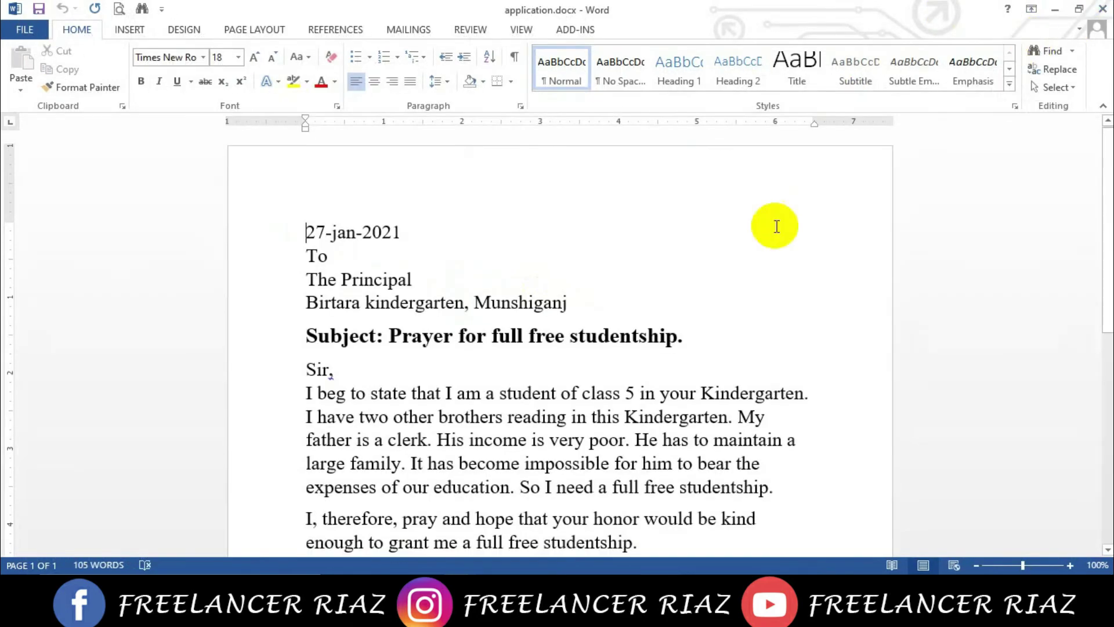
click(14, 33)
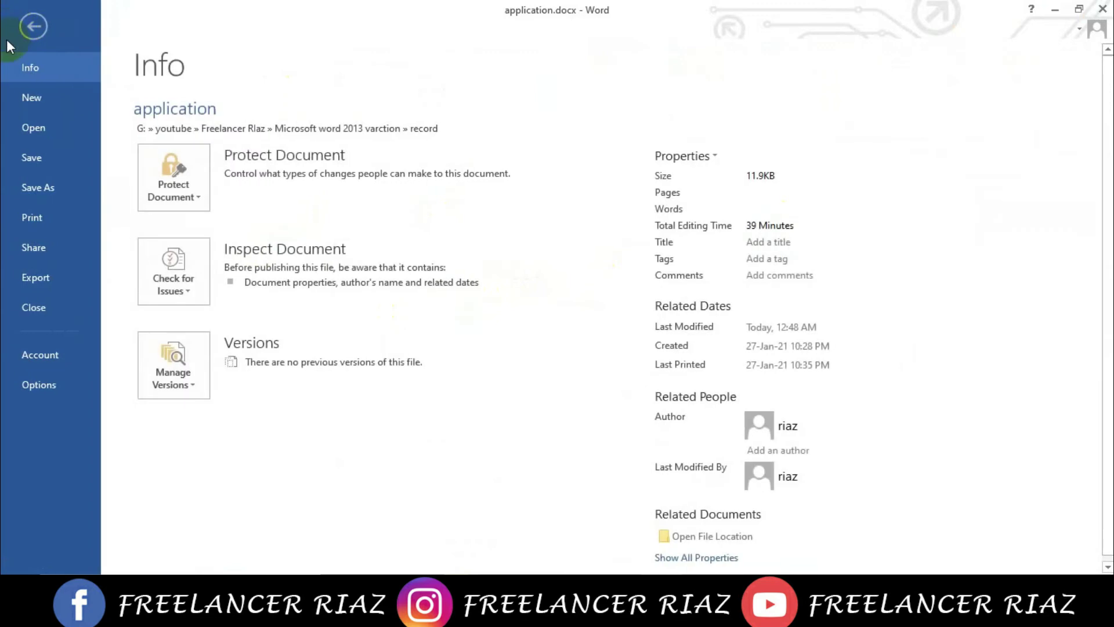
click(22, 135)
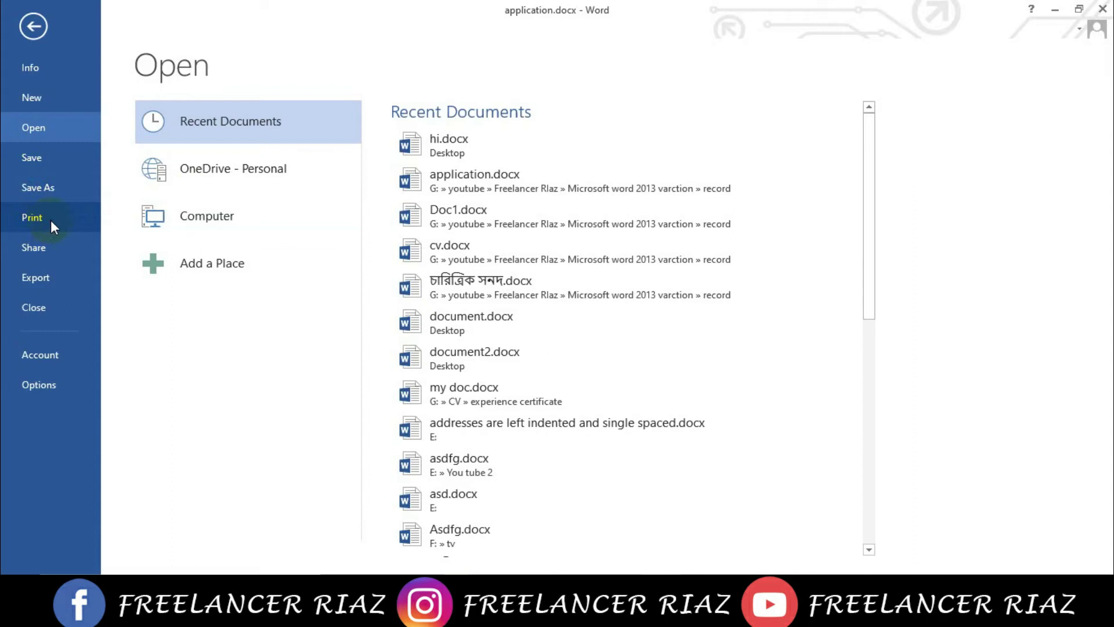
click(50, 250)
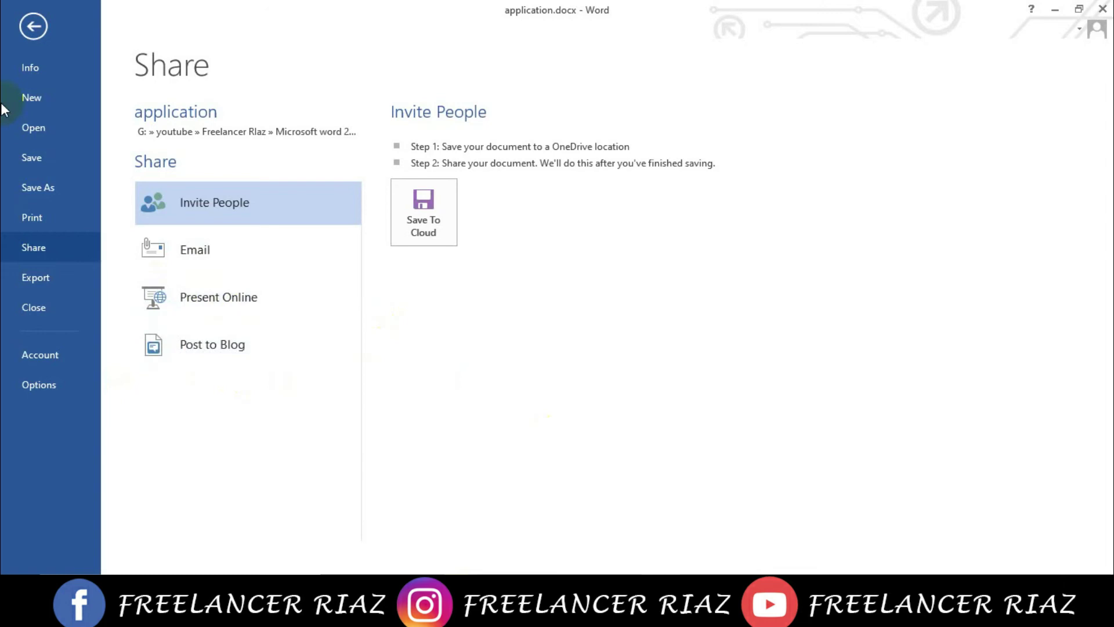
click(30, 281)
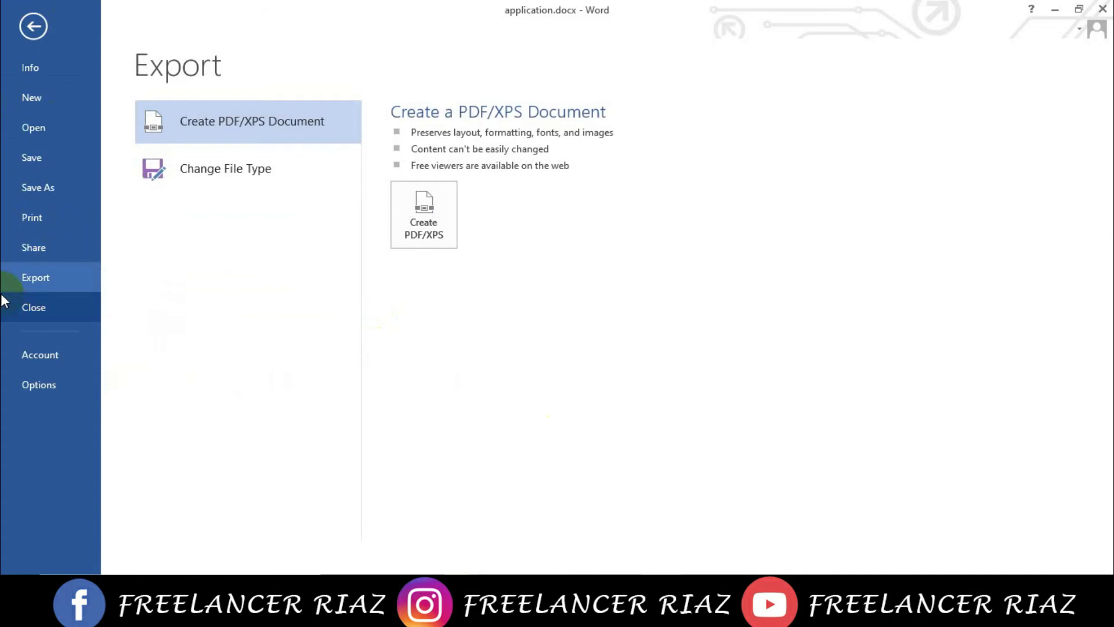
click(33, 27)
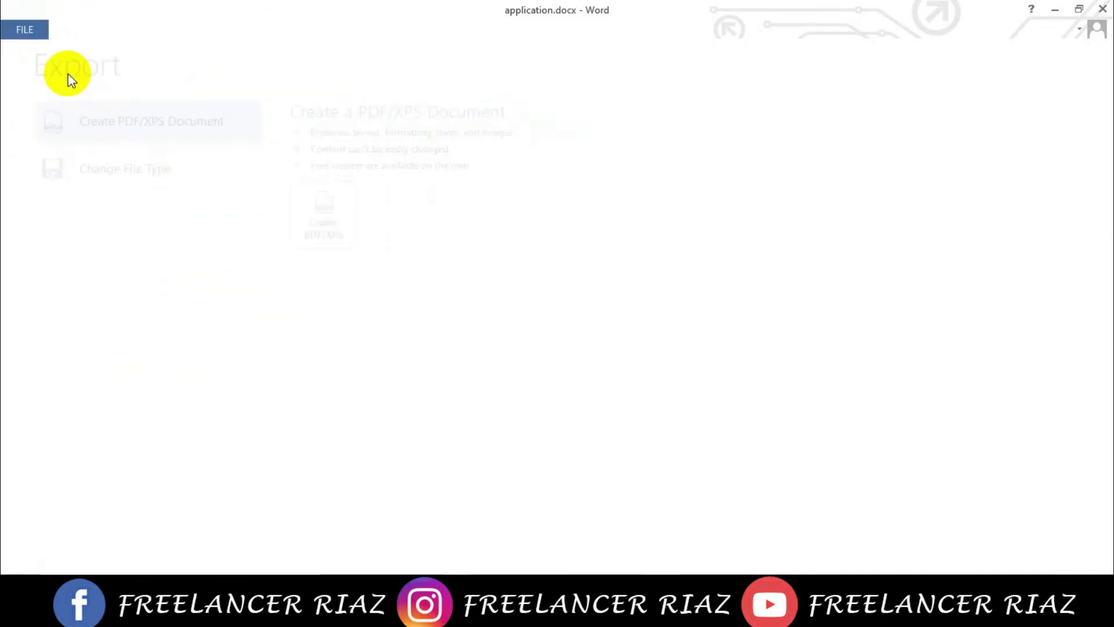
scroll(497, 278, down, 4)
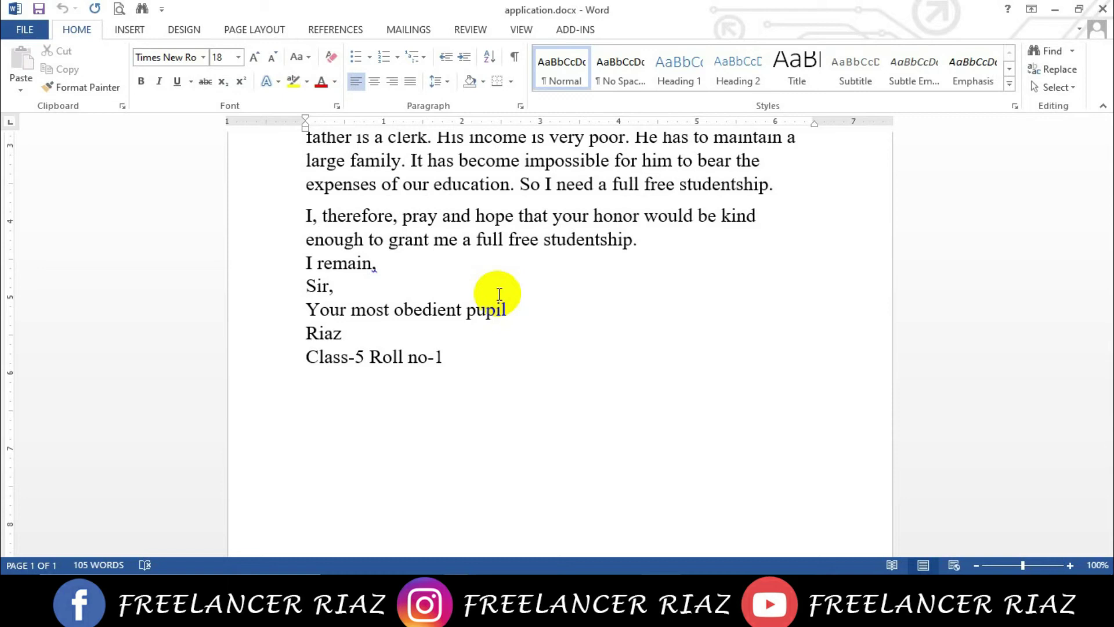
Step: Choose Export > Create PDF/XPS and rename the output file to application2.pdf
click(3, 34)
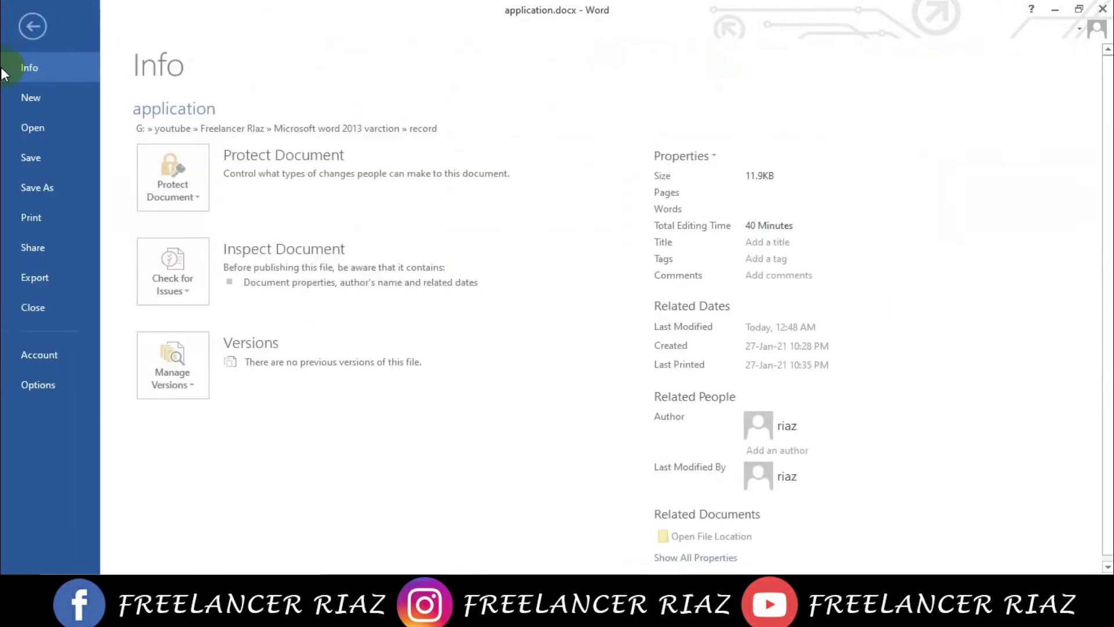
click(45, 283)
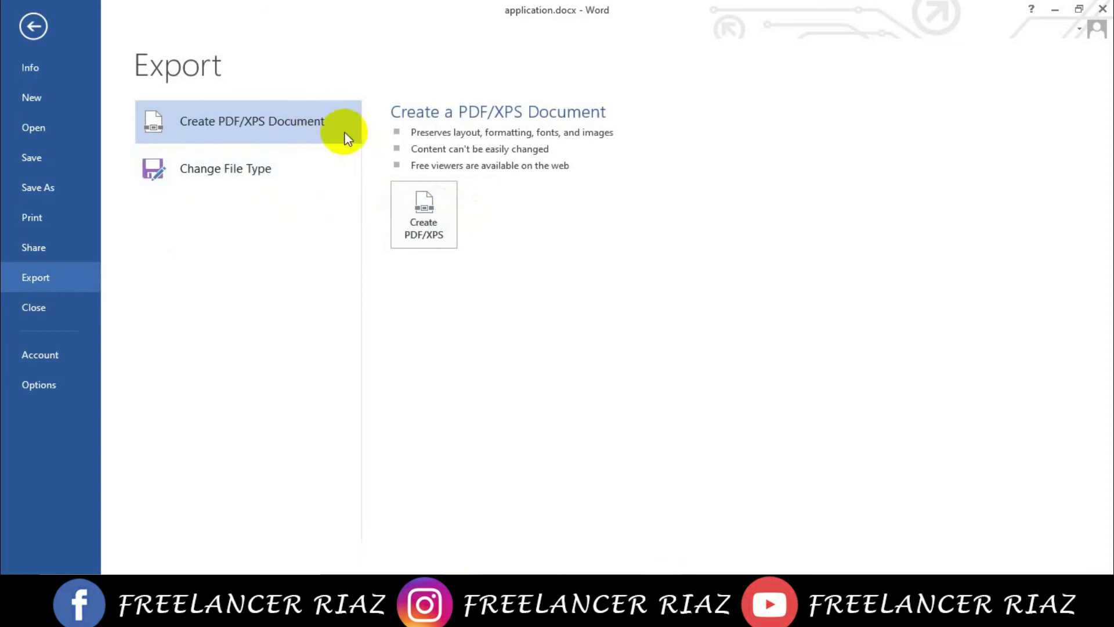
click(429, 229)
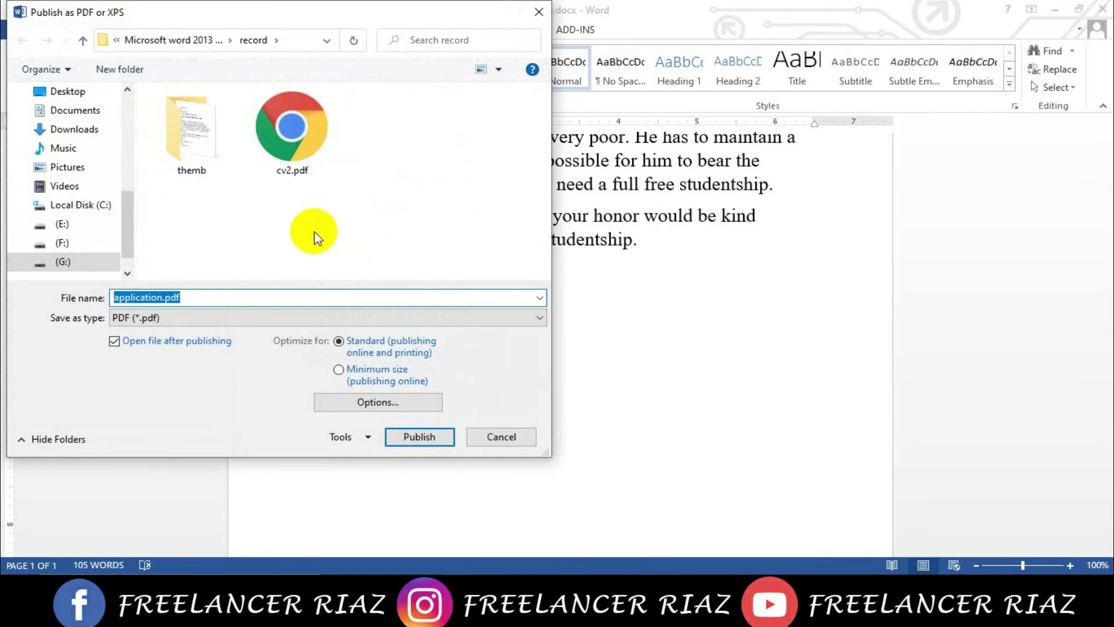
click(158, 298)
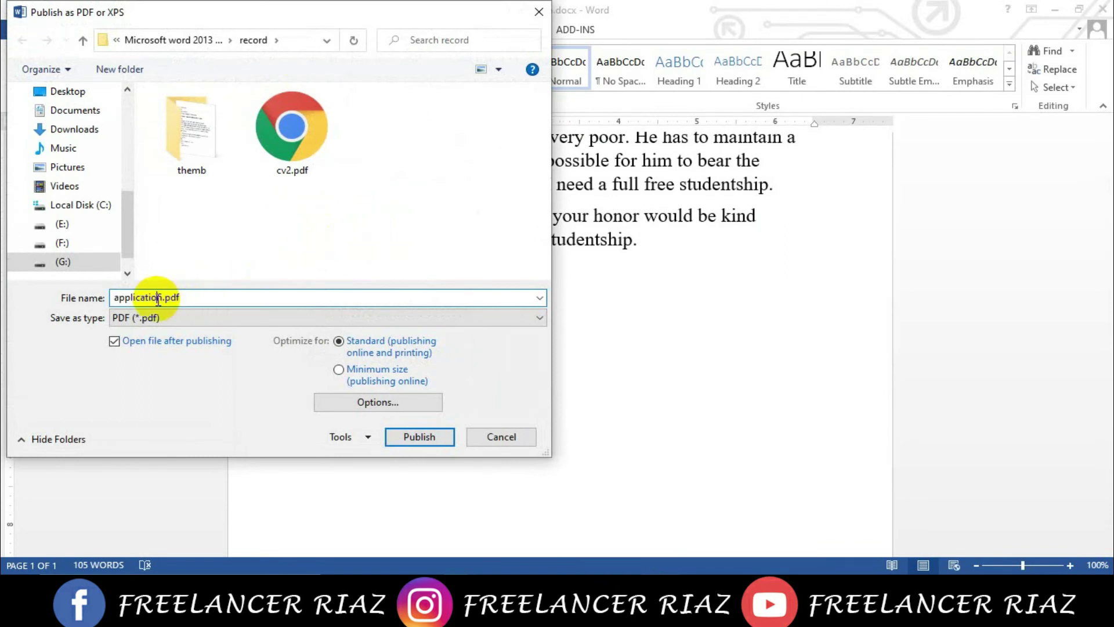
text(2)
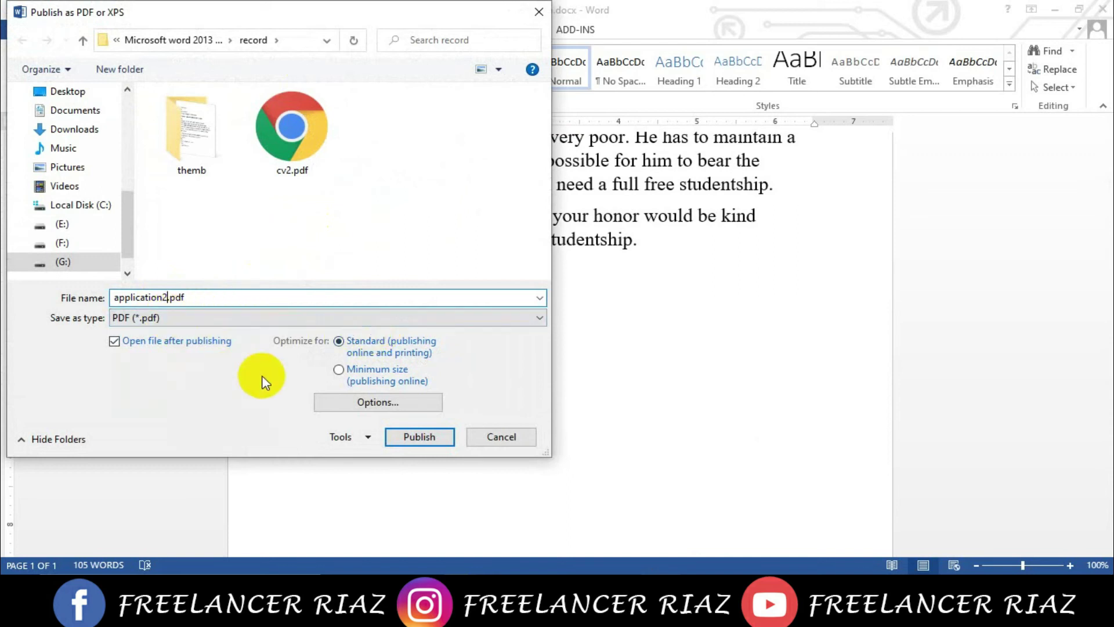
Step: Try enabling password encryption in the PDF Options, then dismiss the prompt and leave encryption off
click(373, 406)
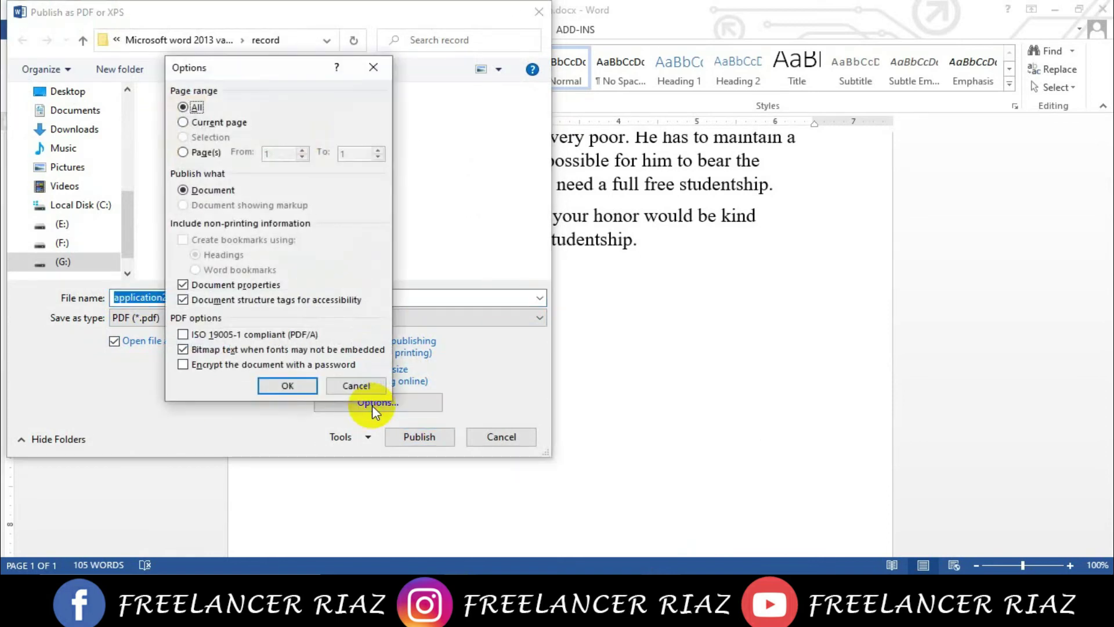
click(220, 370)
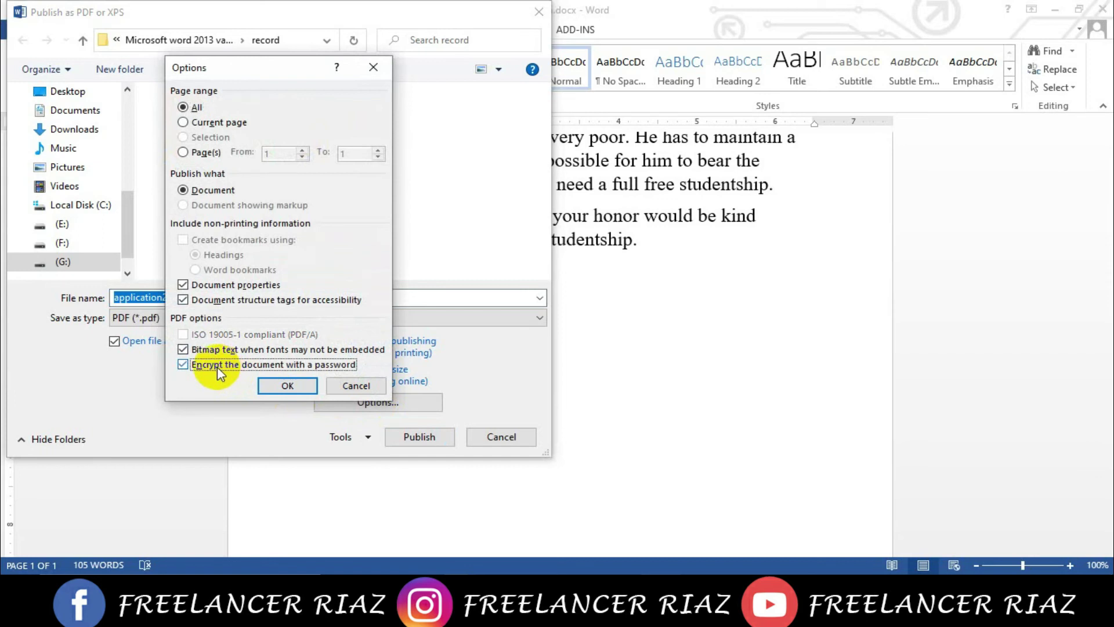
click(280, 383)
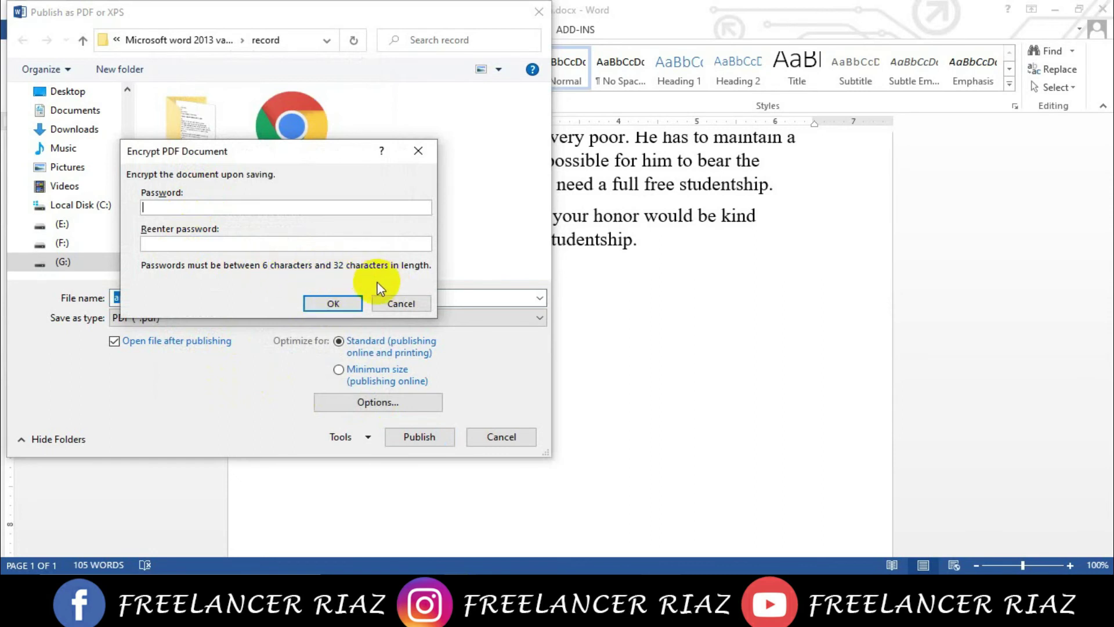
click(412, 158)
click(183, 364)
click(286, 386)
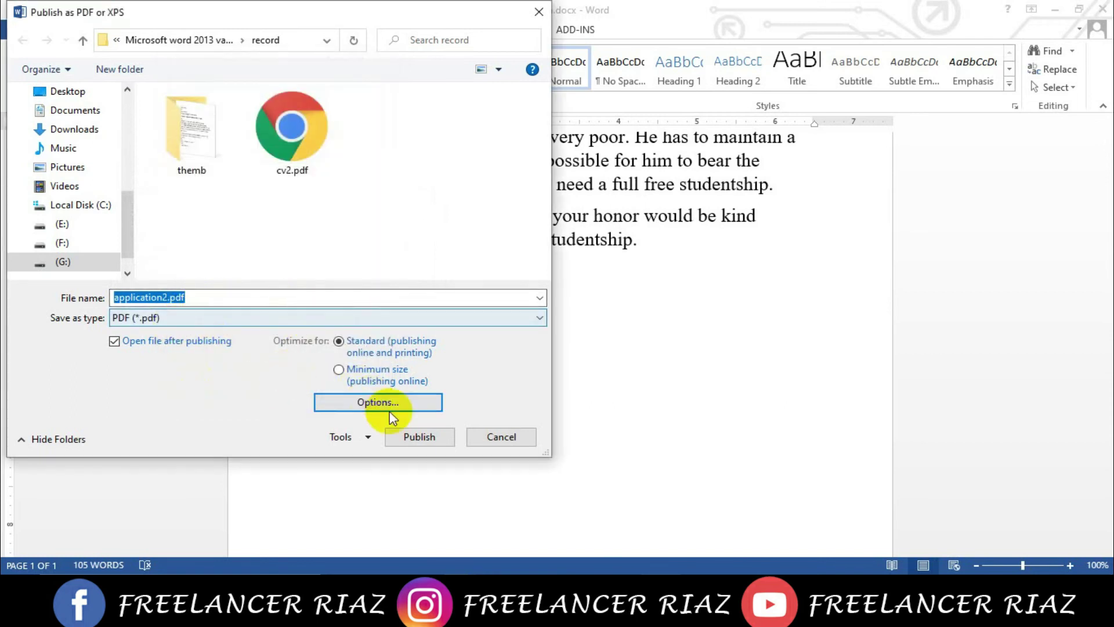
Step: Publish application2.pdf and scroll through the letter in Chrome's PDF viewer
click(413, 442)
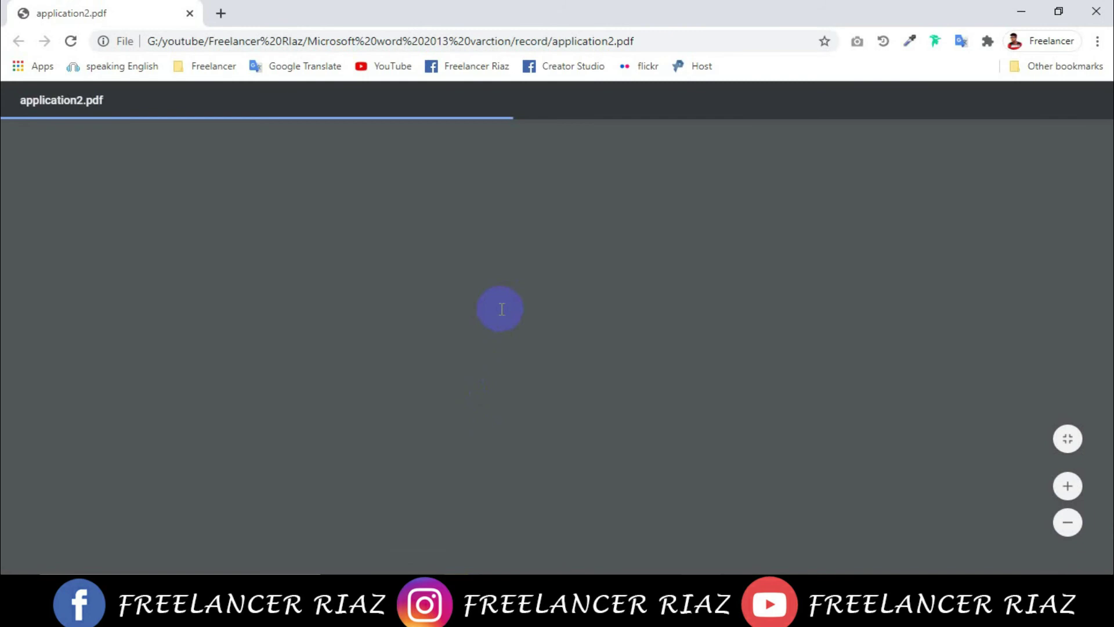
scroll(546, 336, down, 4)
scroll(548, 339, down, 3)
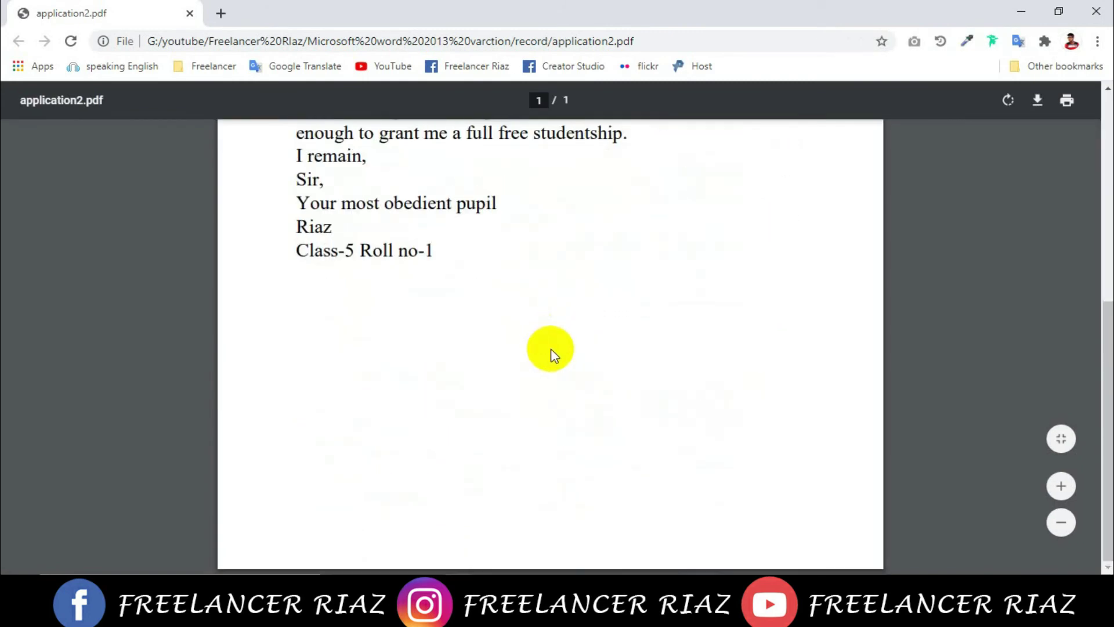
scroll(551, 352, up, 7)
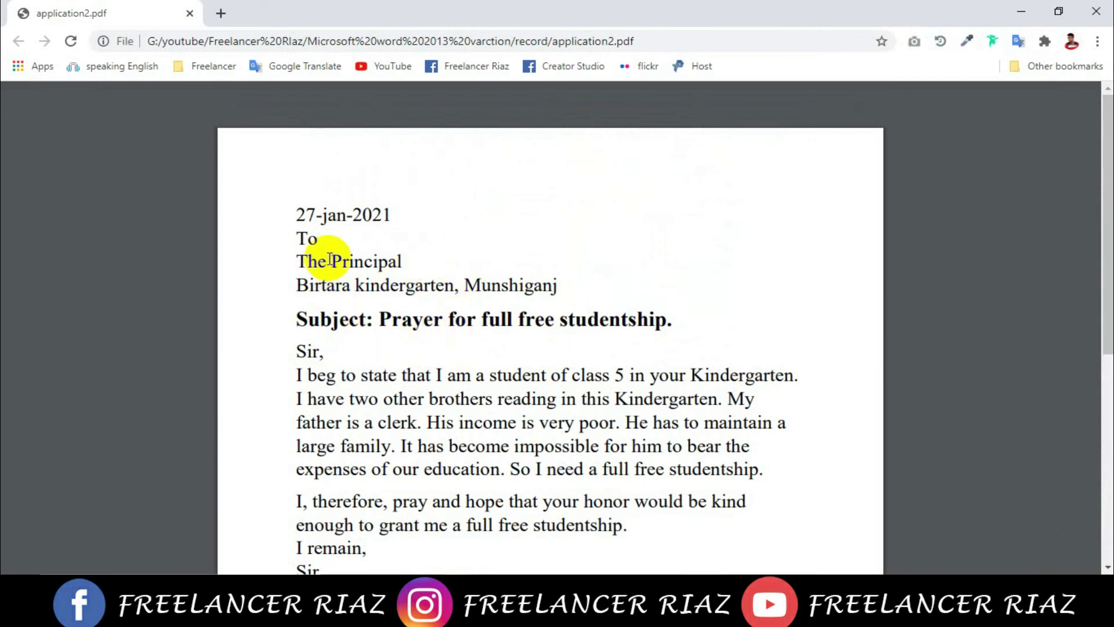
Step: Select the letter's text from the date down, clear the selection, and scroll back up
drag(297, 213, 676, 503)
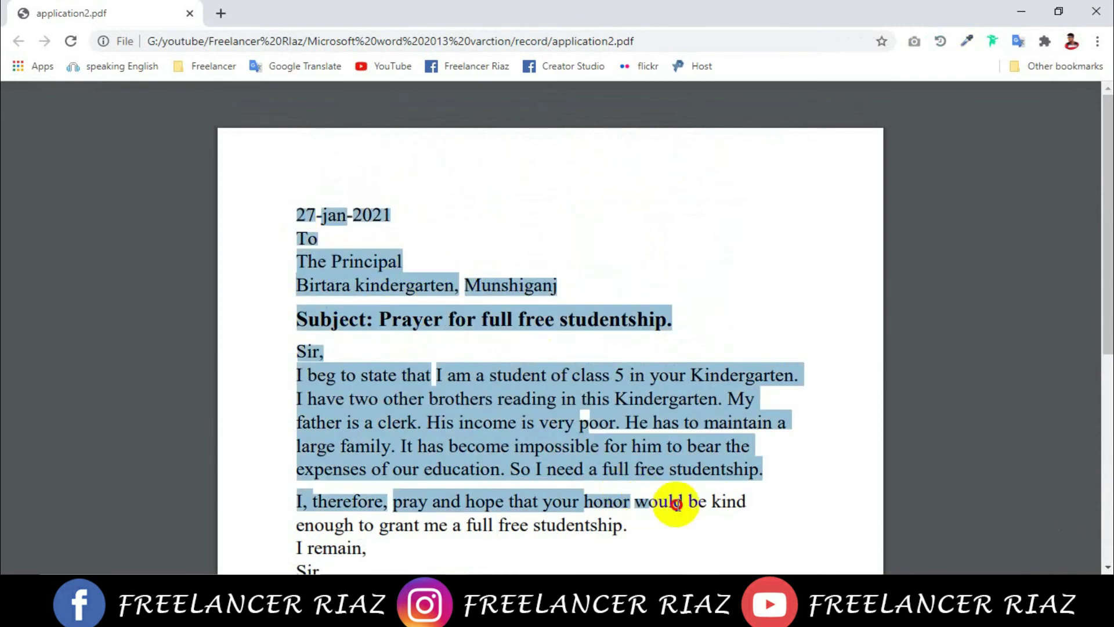
drag(676, 503, 438, 437)
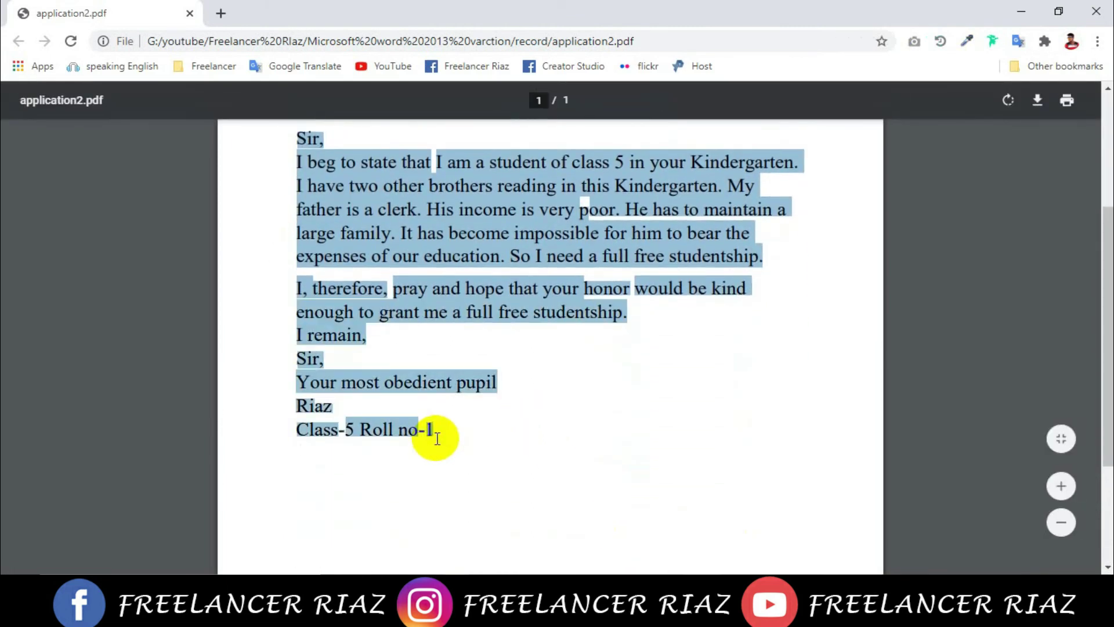
click(437, 438)
scroll(494, 401, up, 3)
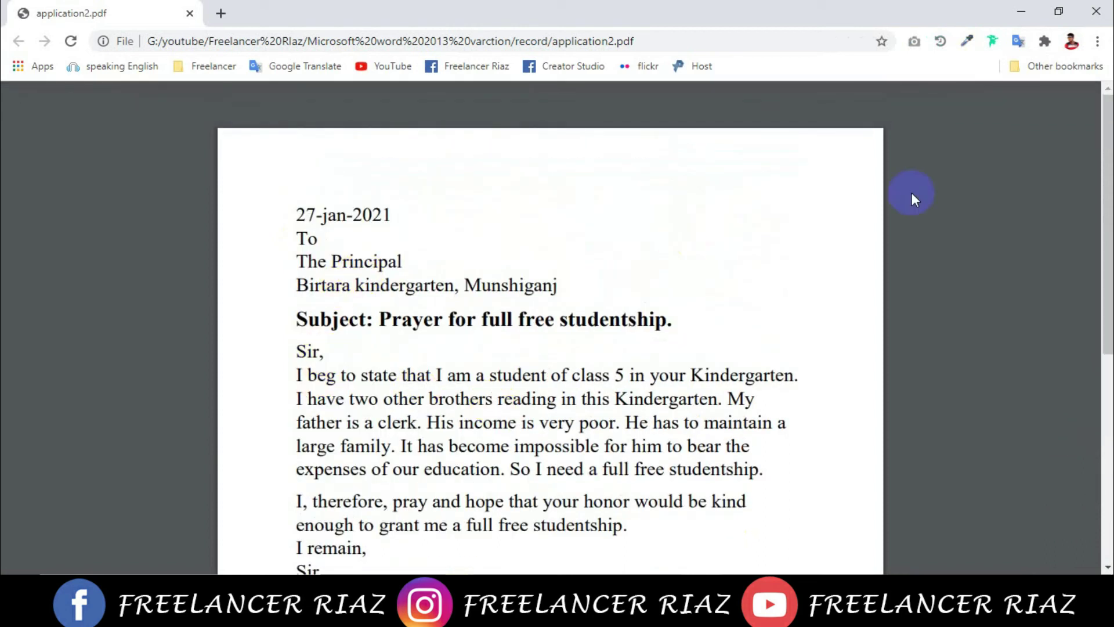
click(1038, 104)
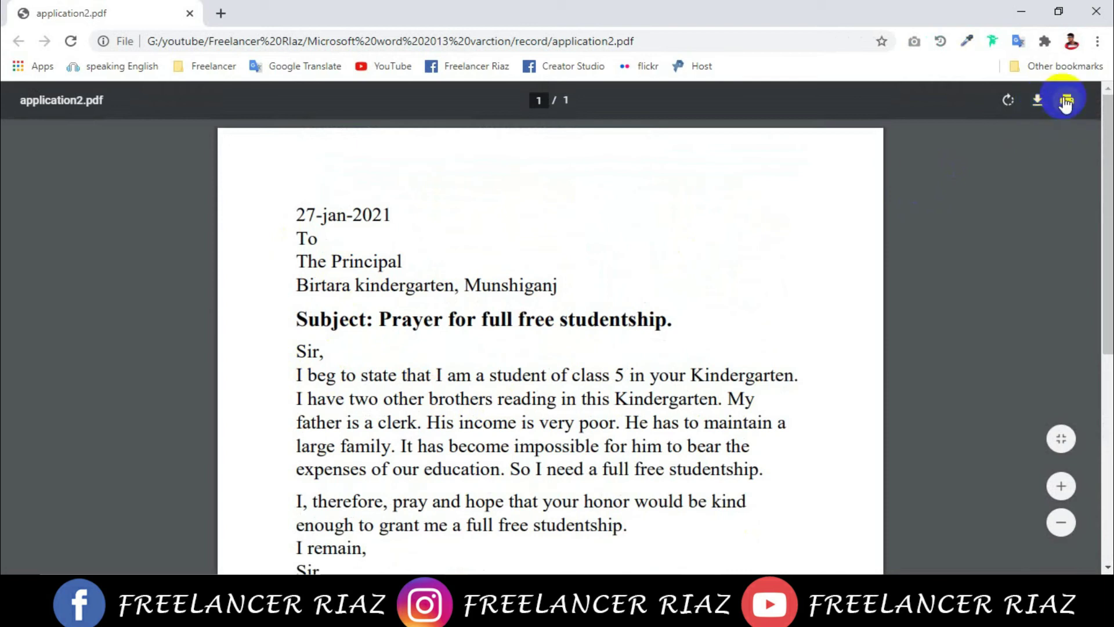
Step: Review the print dialog, keeping OneNote for Windows, all pages, and Color
click(1067, 100)
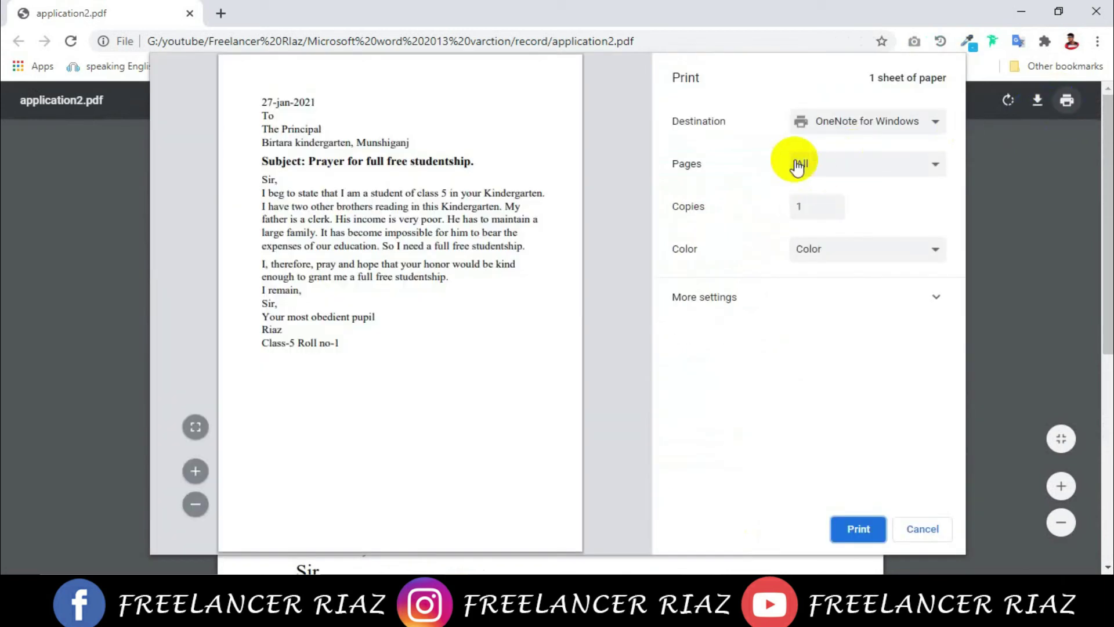
click(924, 125)
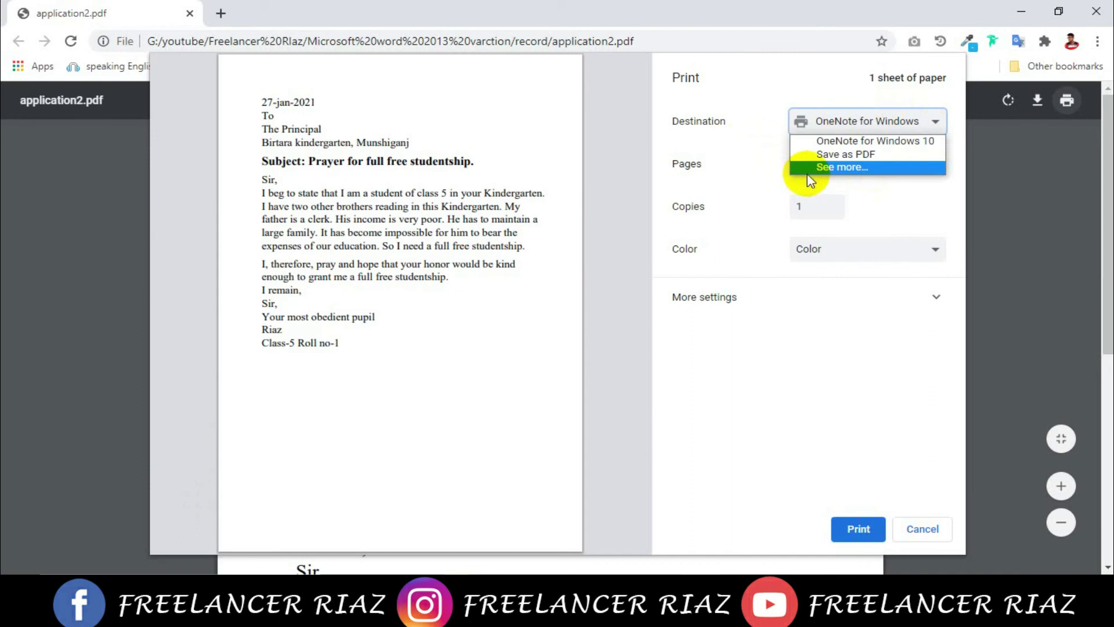
click(738, 96)
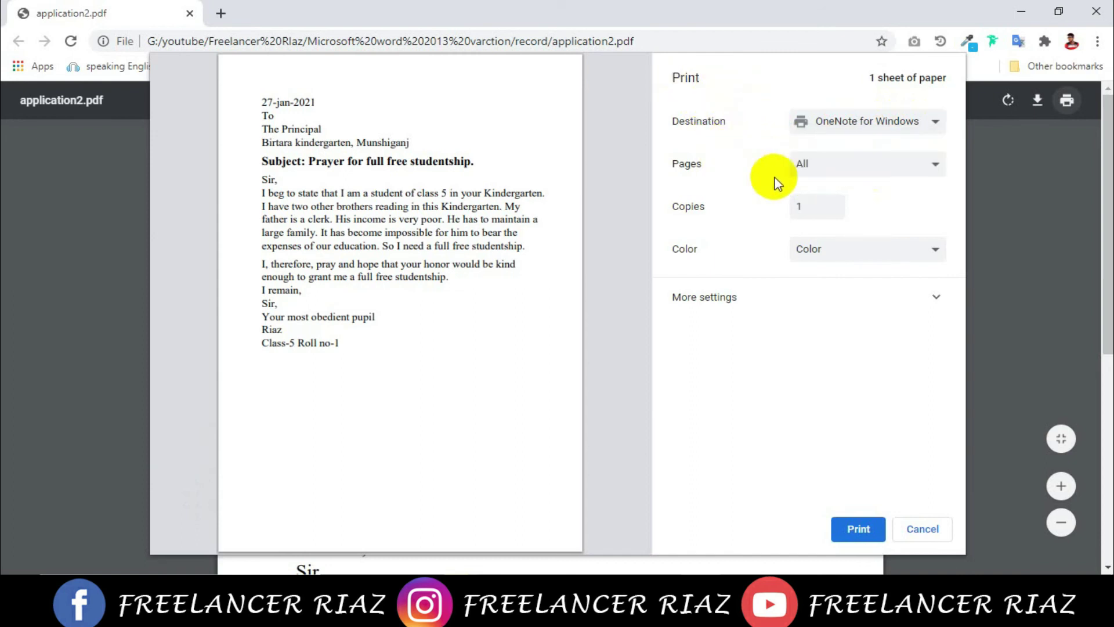
click(883, 166)
click(884, 166)
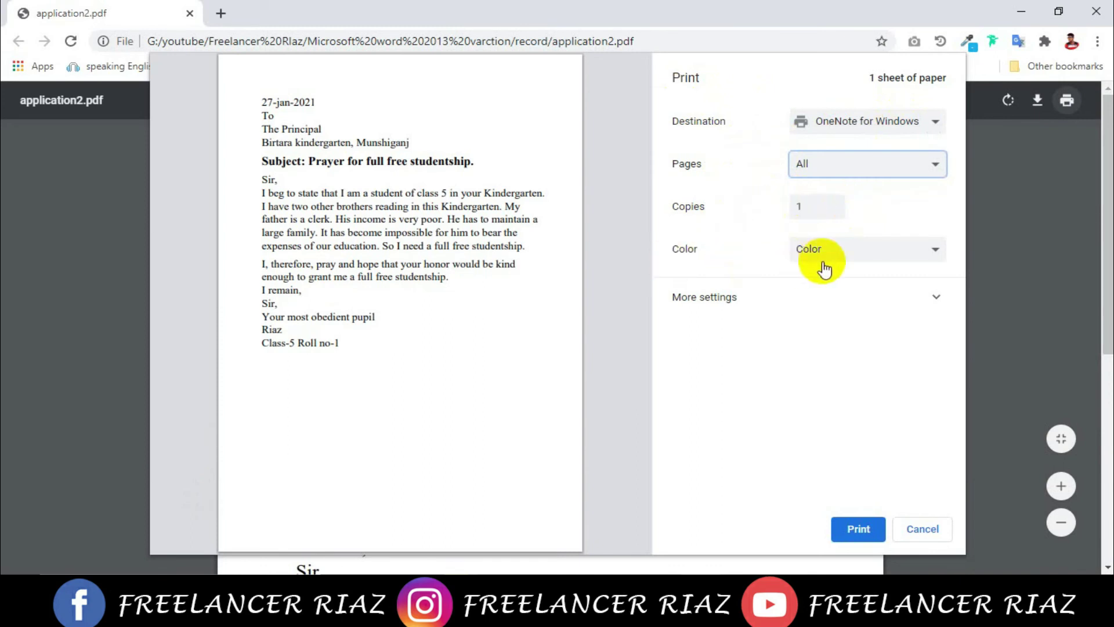
click(840, 253)
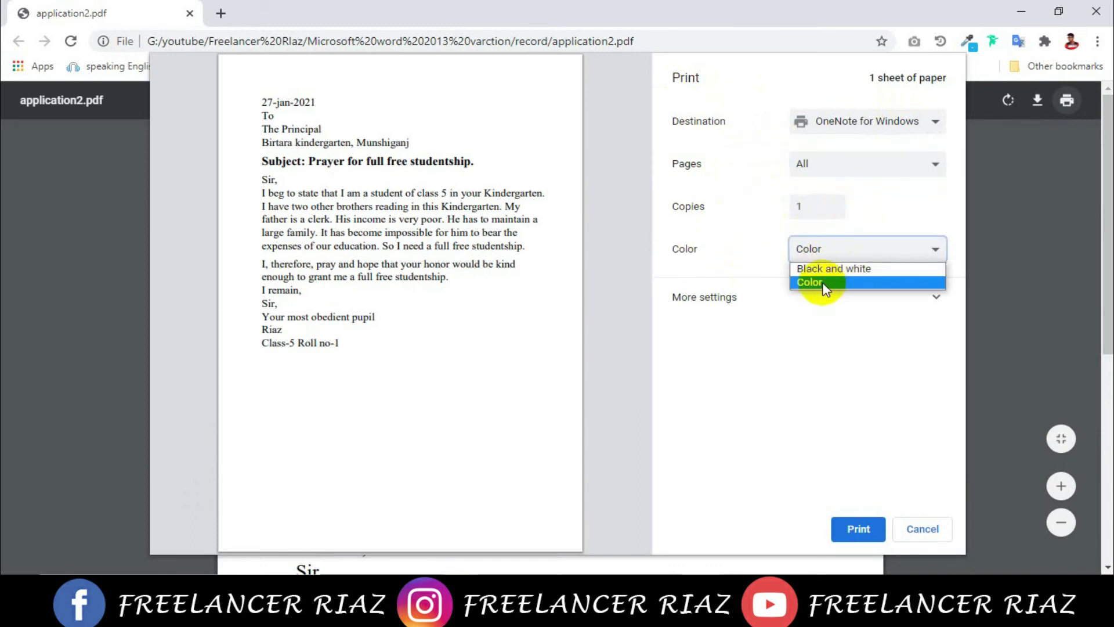
click(821, 283)
Step: Expand More settings and keep A4 paper size with one page per sheet
click(935, 300)
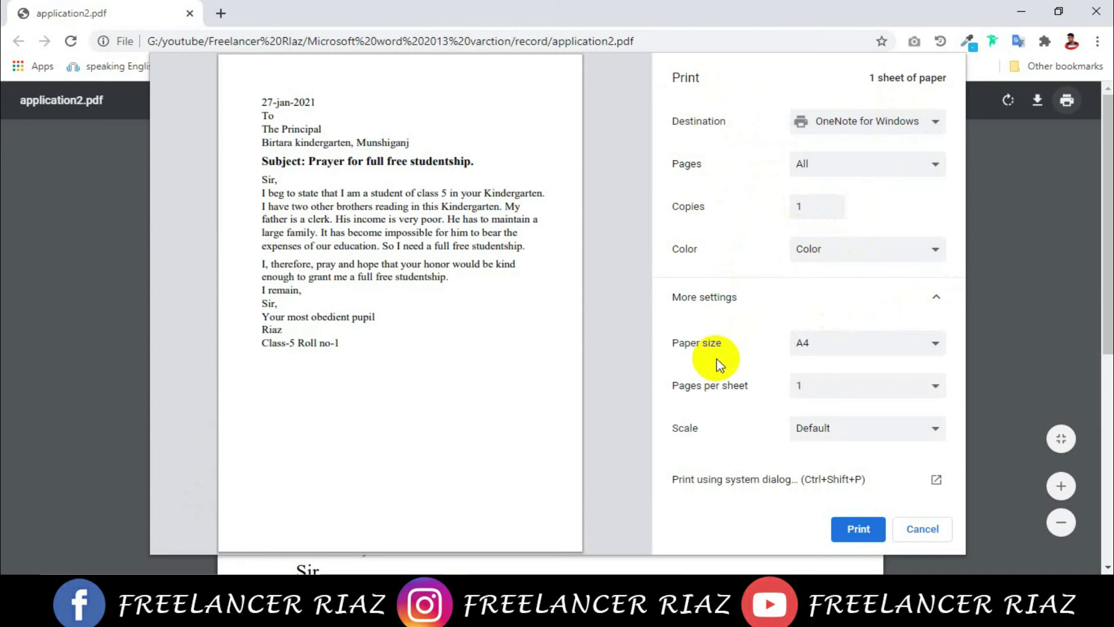
click(853, 346)
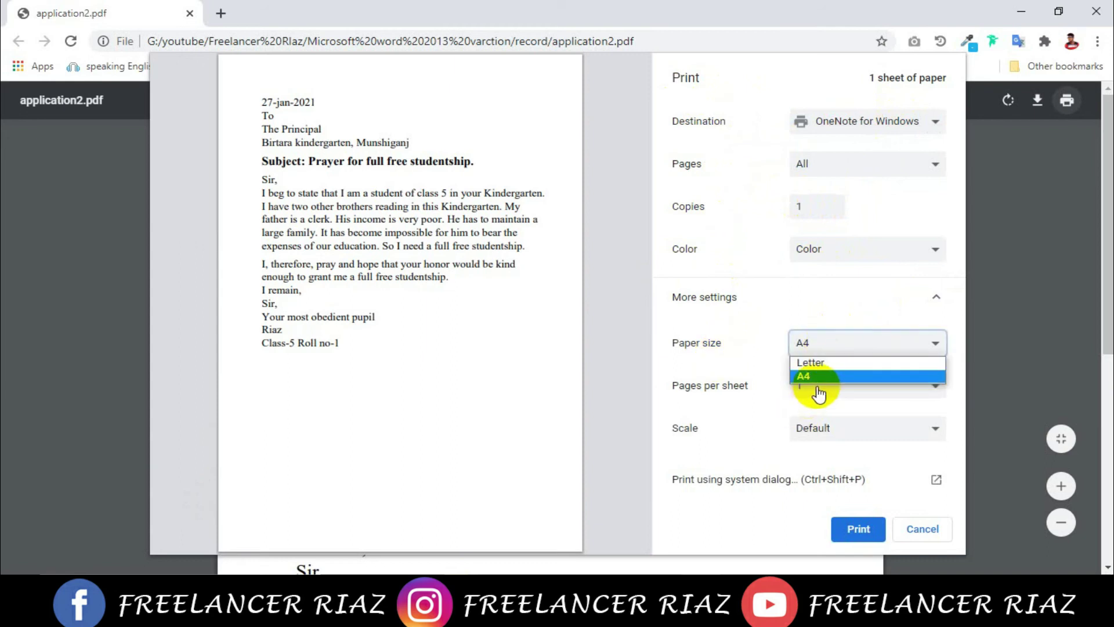
click(667, 388)
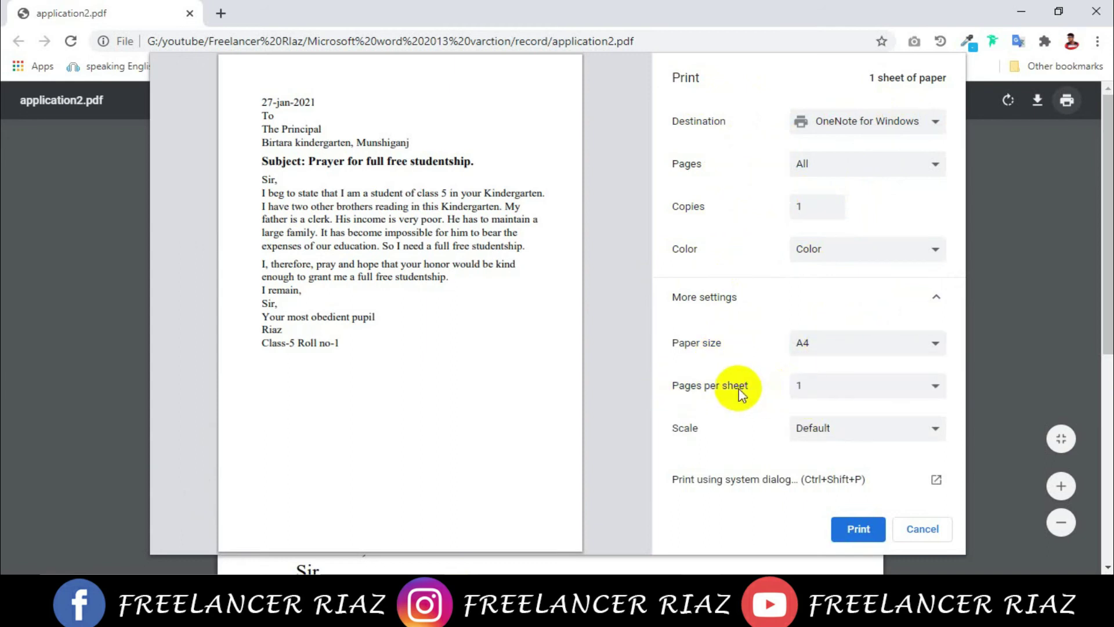
click(860, 398)
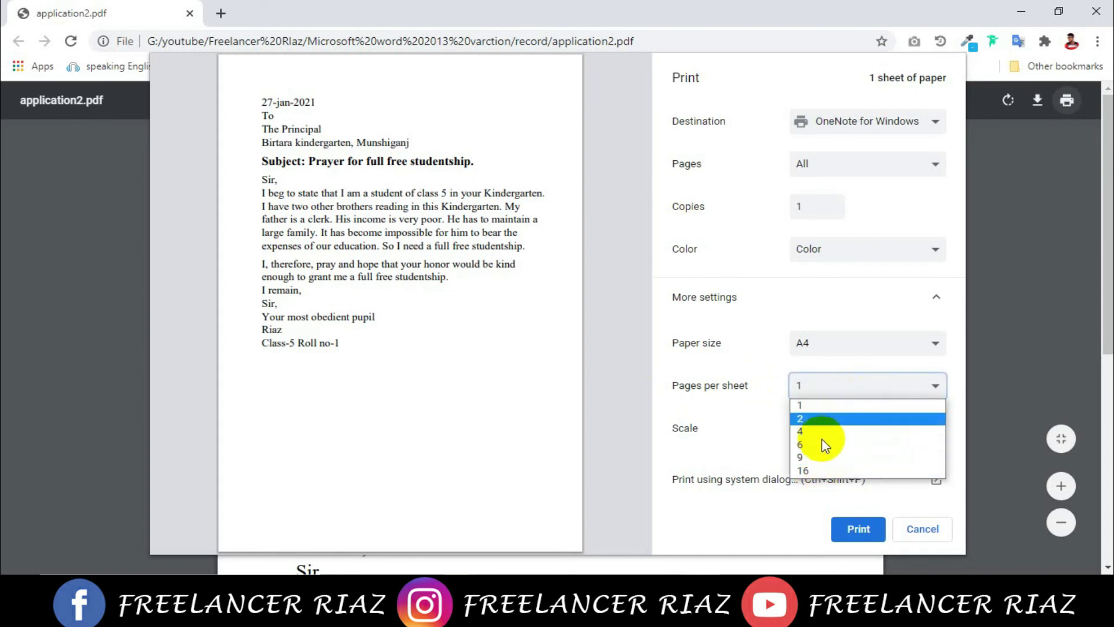
click(710, 413)
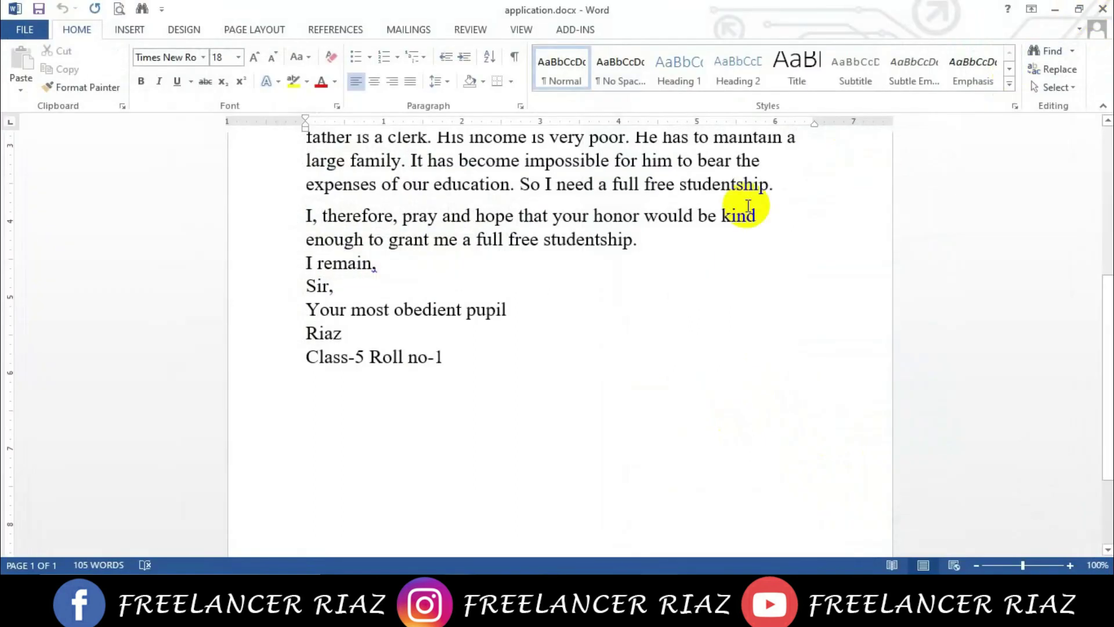
Step: Close the letter document and then the empty Word window
click(24, 30)
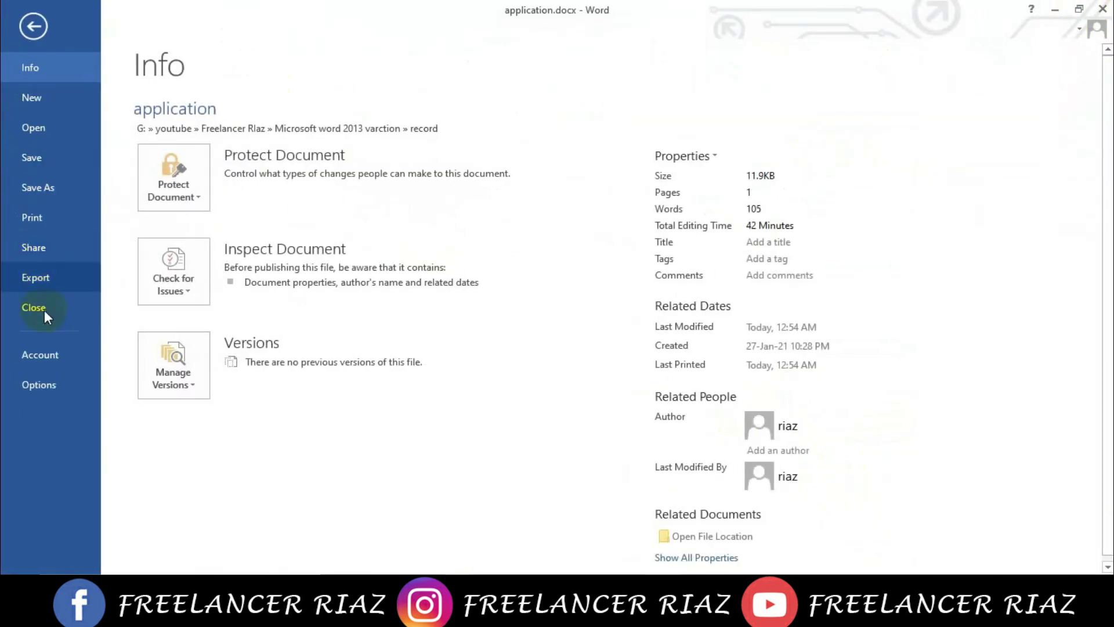
click(43, 316)
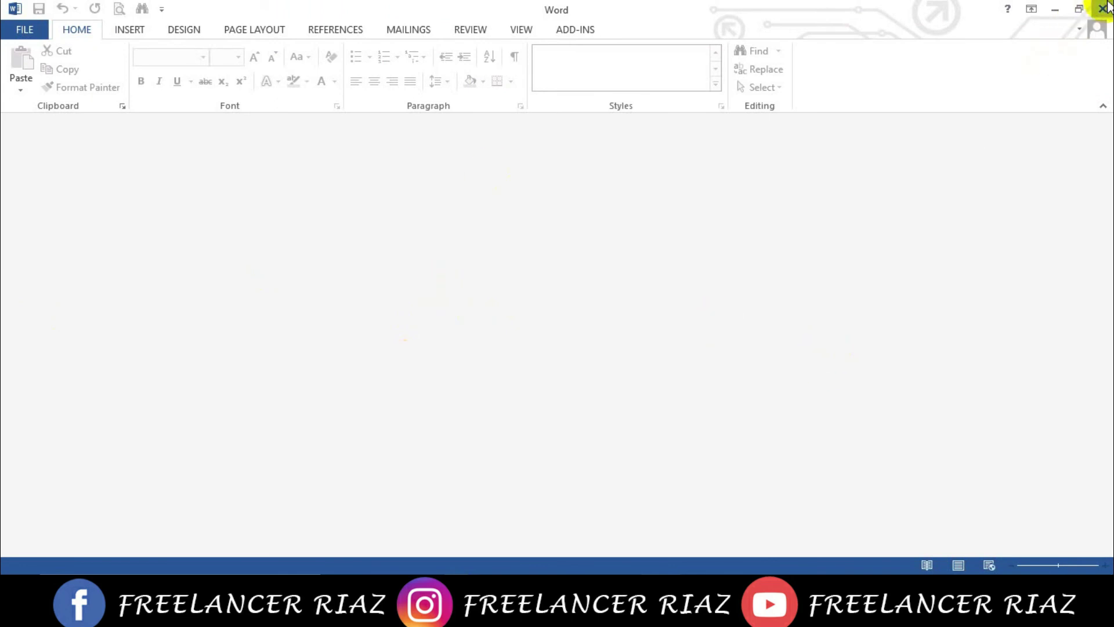
click(1103, 9)
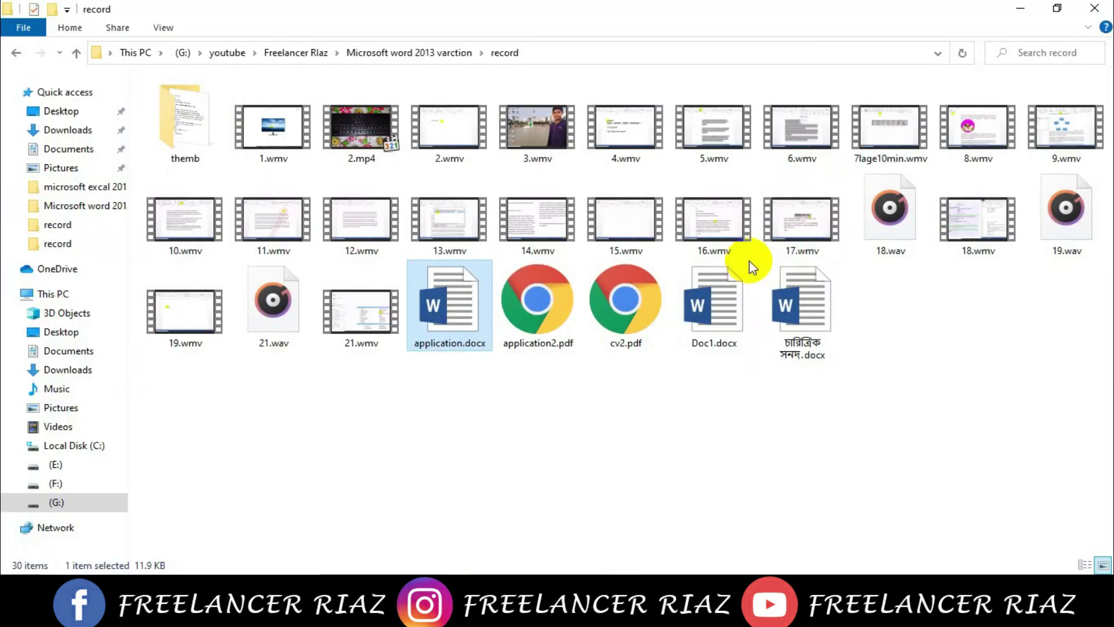
Step: Reopen application.docx from File Explorer and view its Account page
double_click(430, 304)
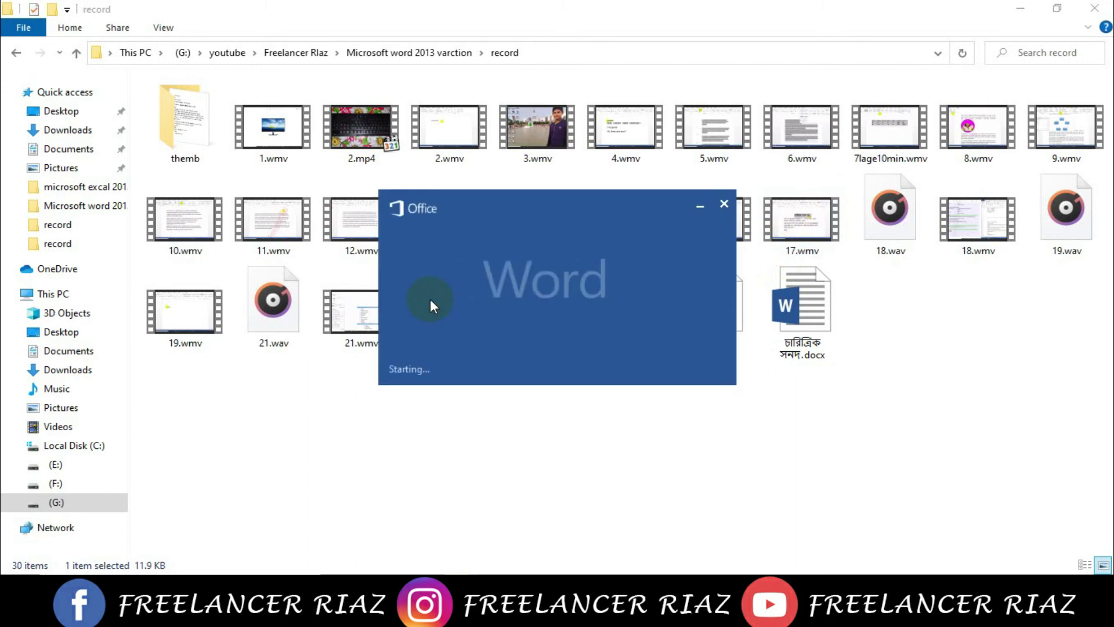
click(11, 30)
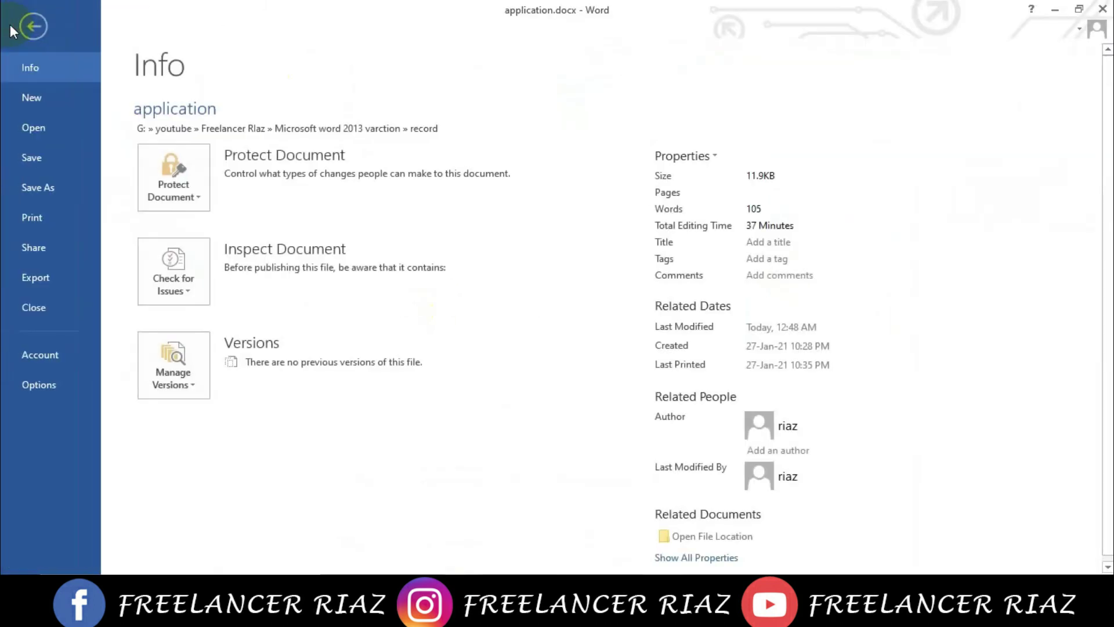
click(36, 358)
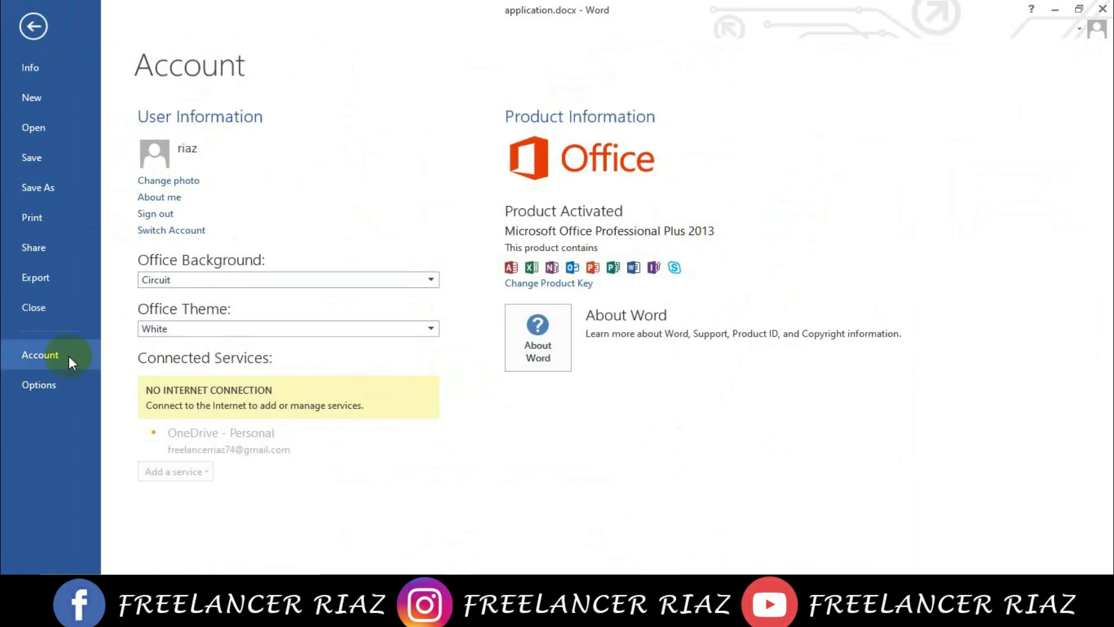
Step: Open Word Options at Proofing and bring up the AutoCorrect Options dialog
click(43, 387)
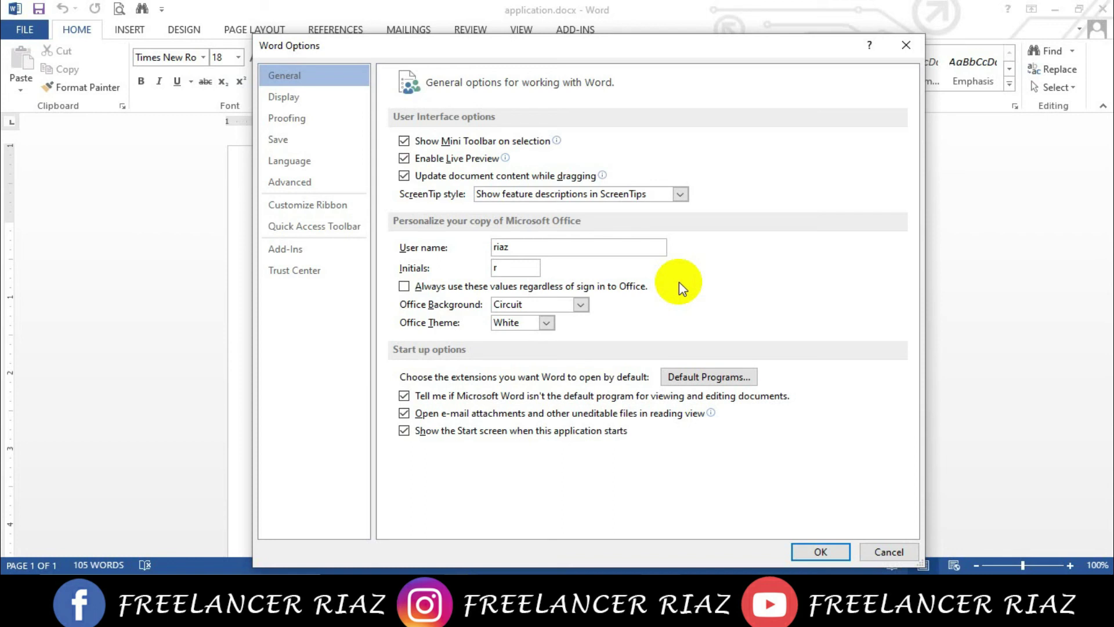
click(304, 120)
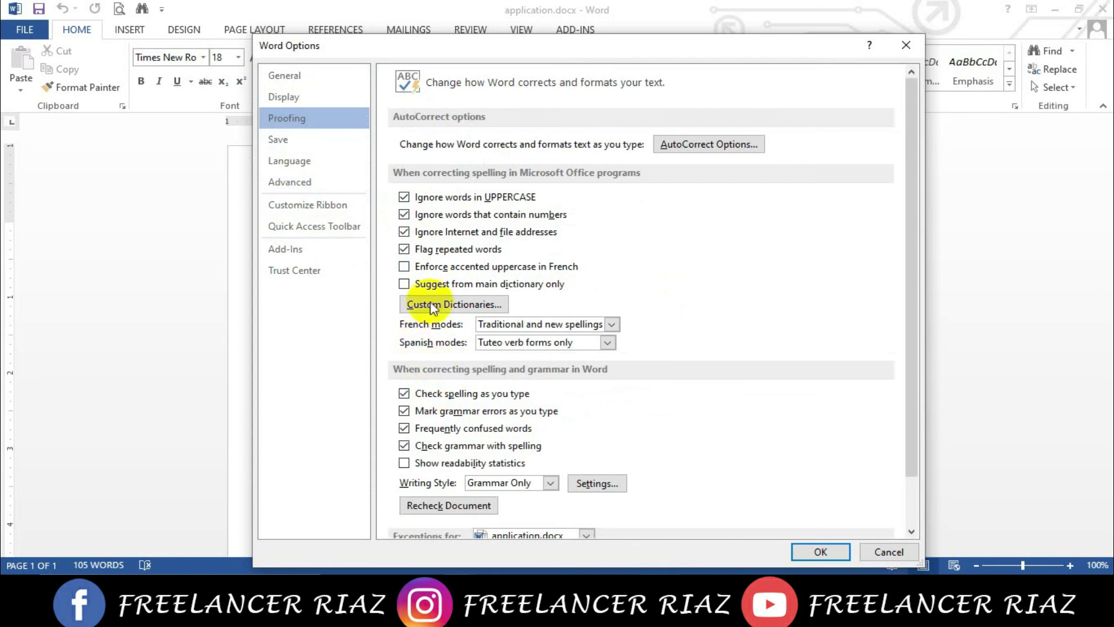
click(707, 144)
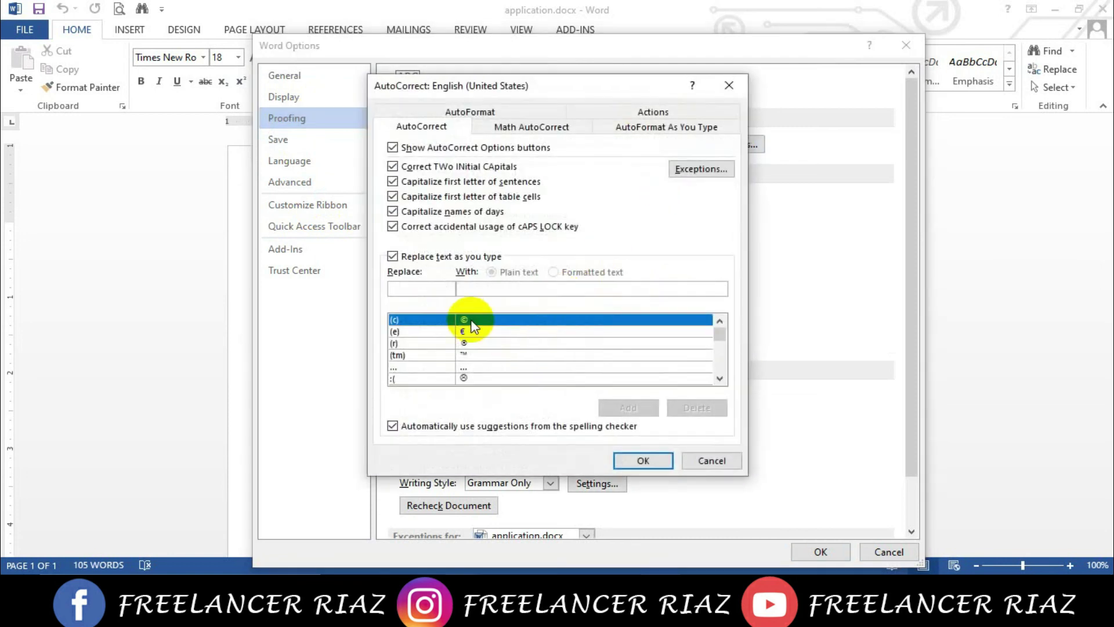
Step: Toggle 'Replace text as you type' off and on twice, leaving it on, then close AutoCorrect
click(393, 256)
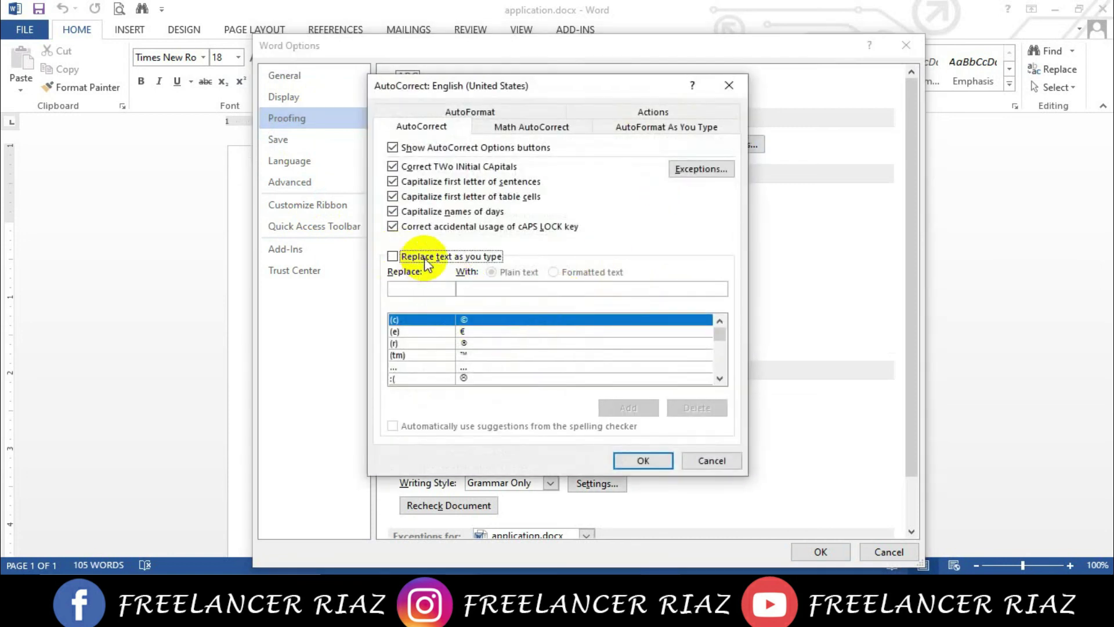
click(393, 256)
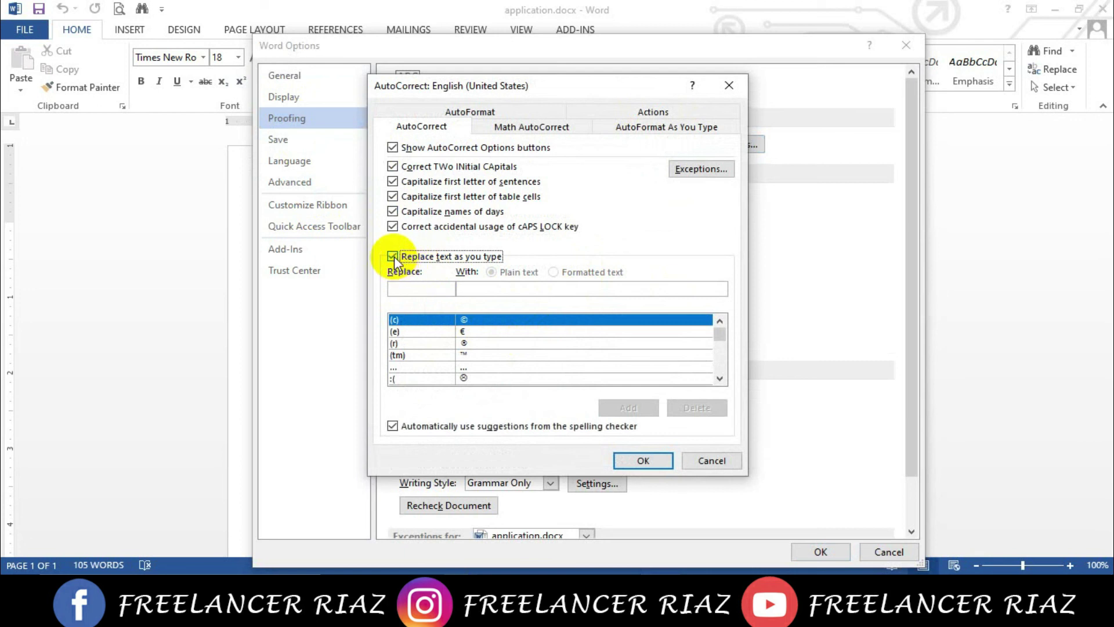
click(392, 256)
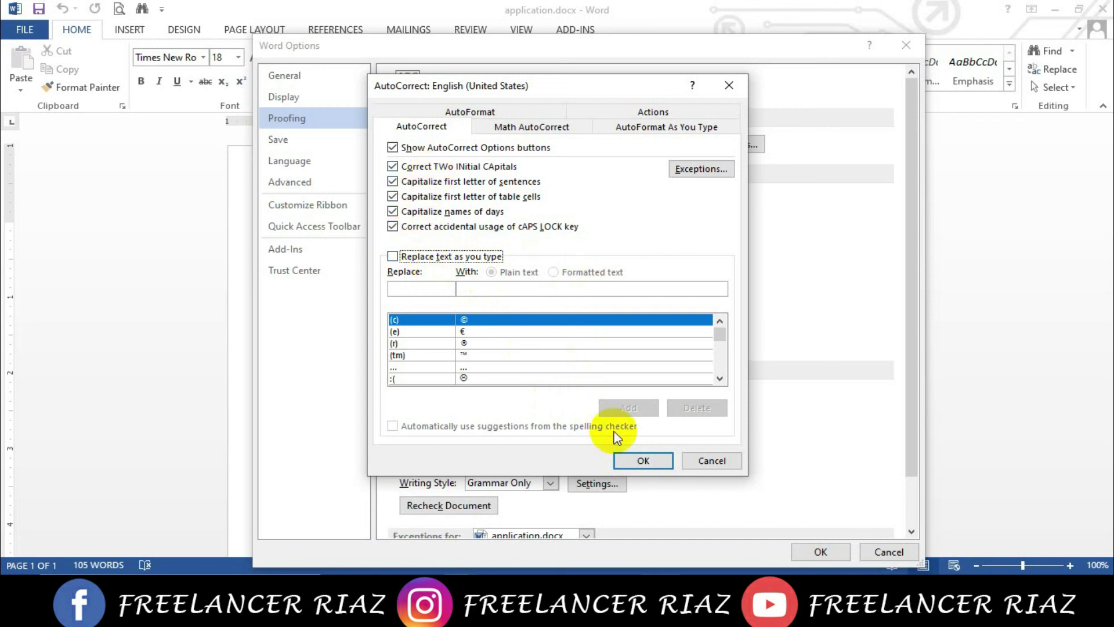
click(393, 256)
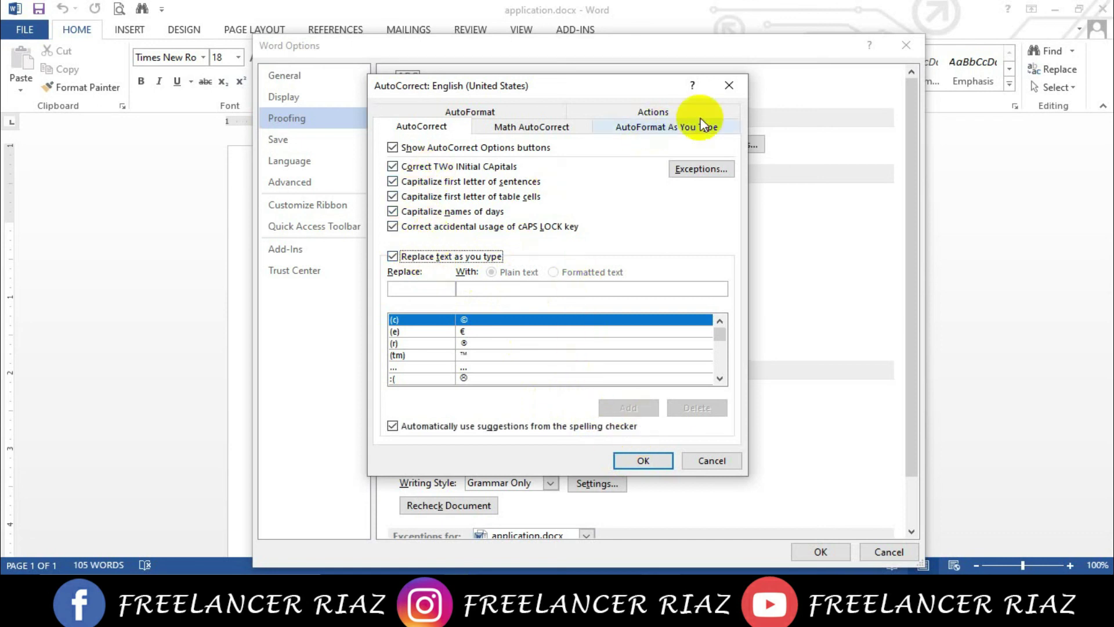
click(727, 87)
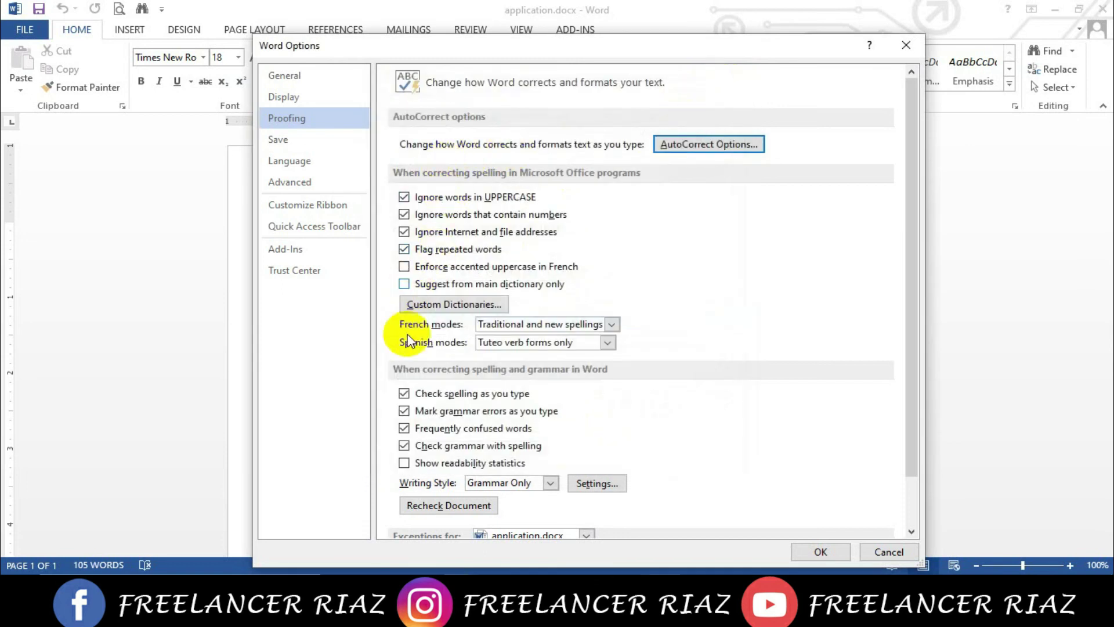
Step: Browse the Save, Language, Advanced and Customize Ribbon pages, moving the Options window down and back
click(277, 144)
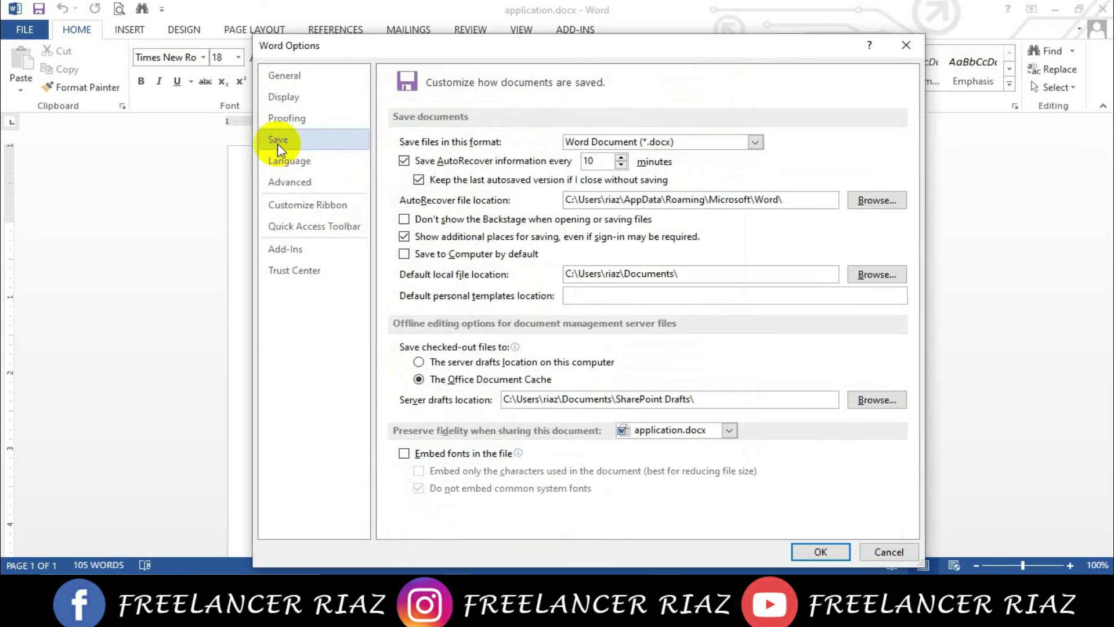
click(311, 164)
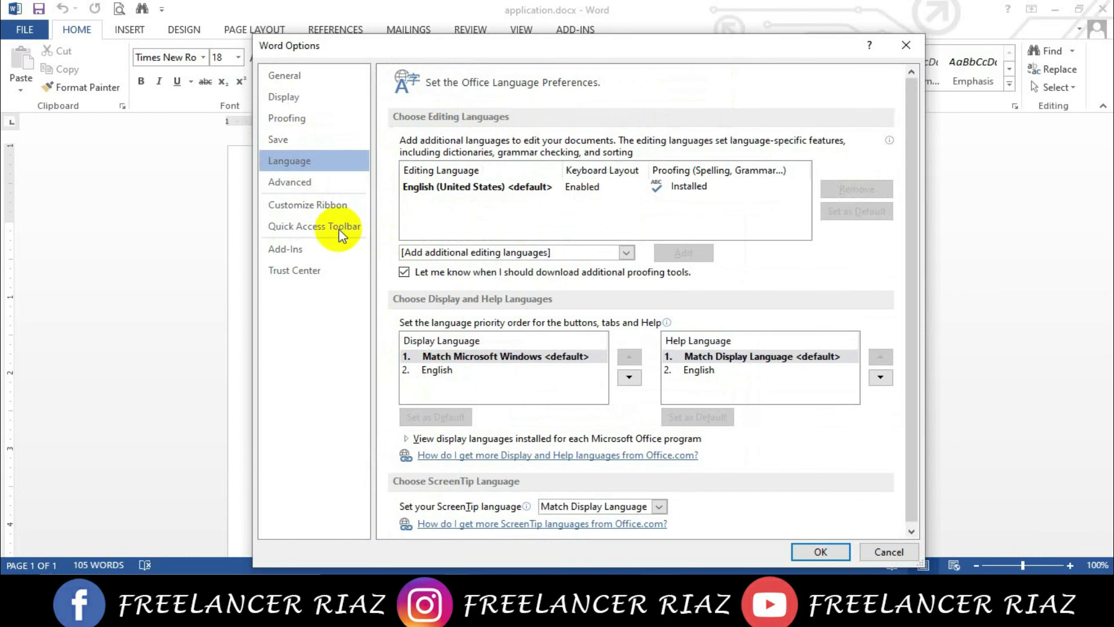
click(307, 187)
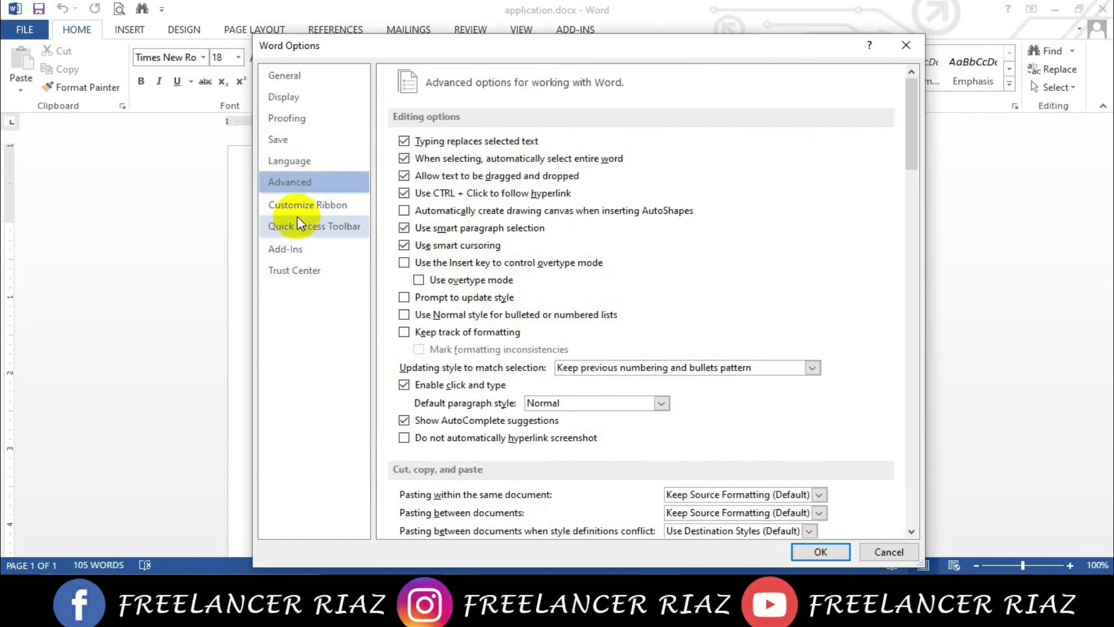
click(299, 205)
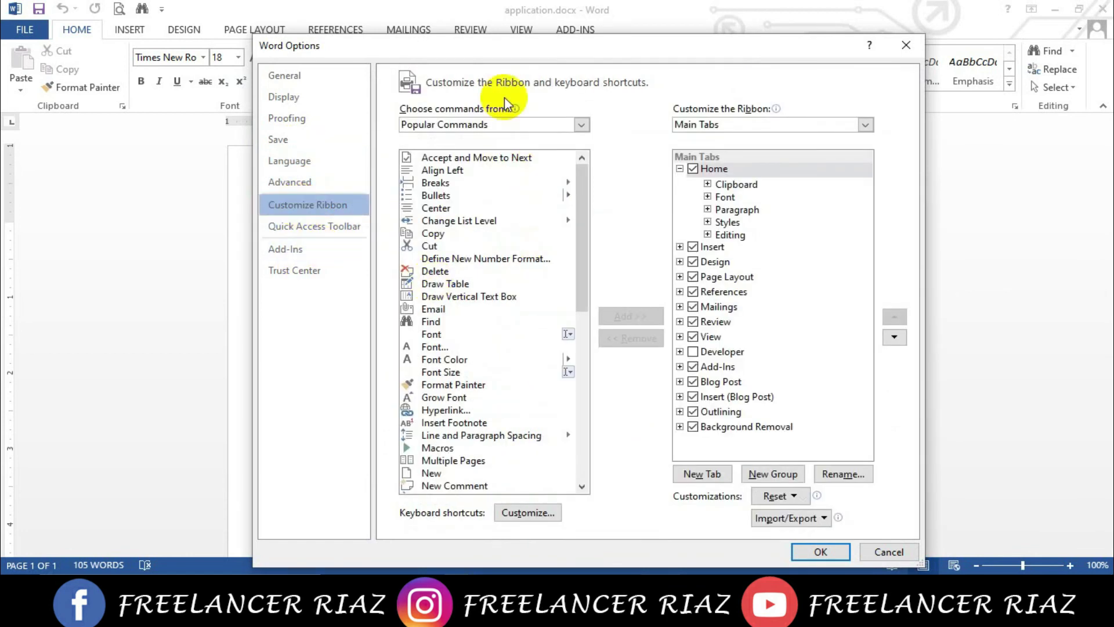
drag(435, 46, 361, 190)
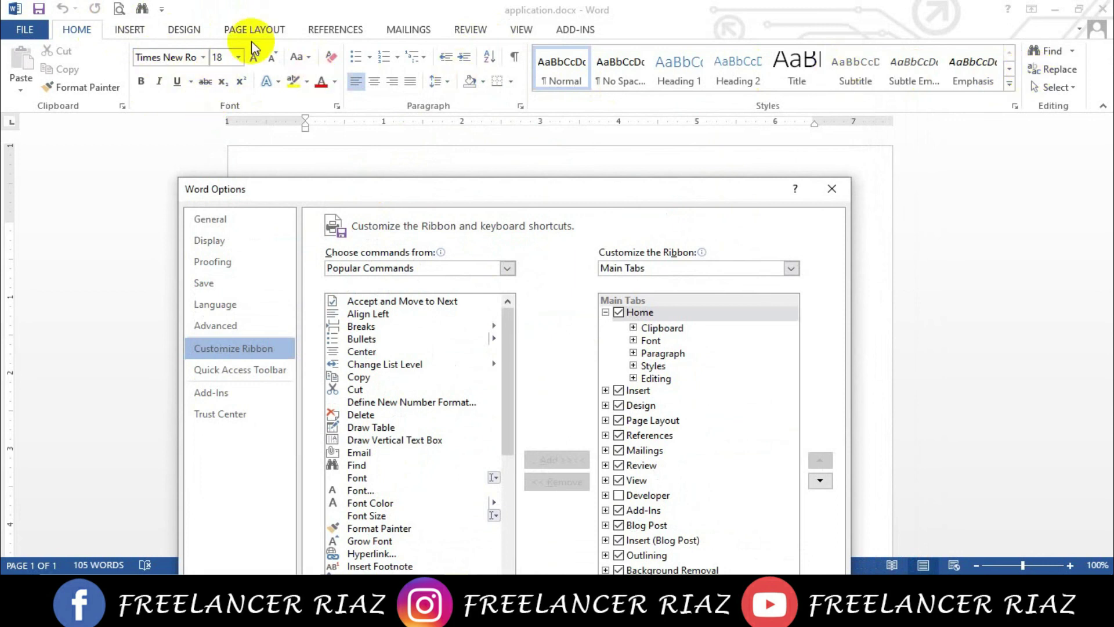
drag(553, 192, 610, 75)
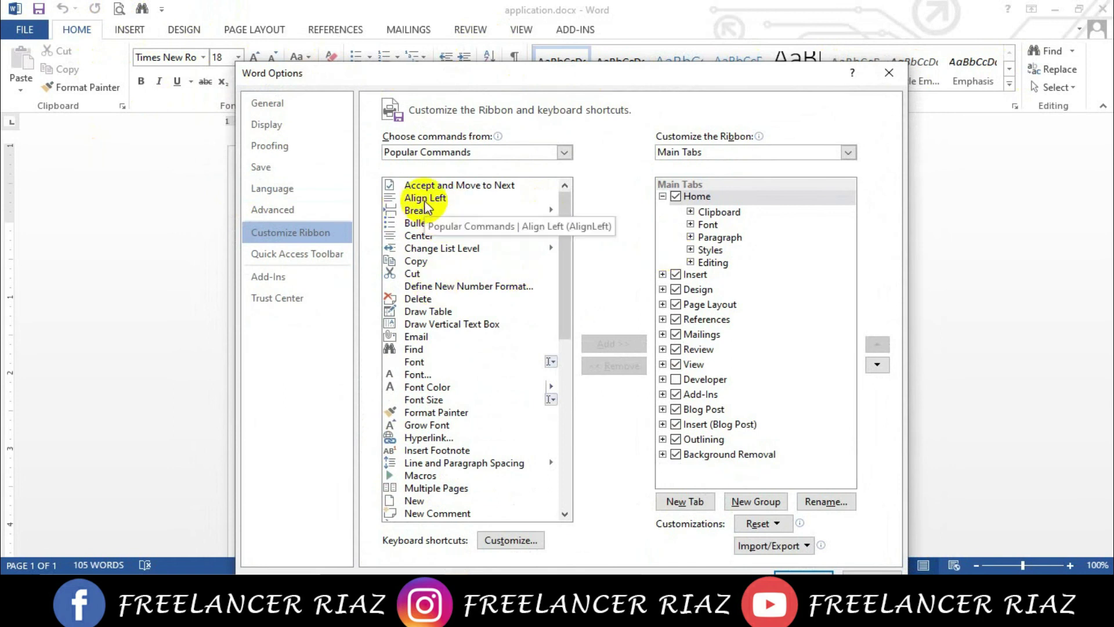
Step: Check the Quick Access Toolbar and General pages, then close Word Options
click(298, 259)
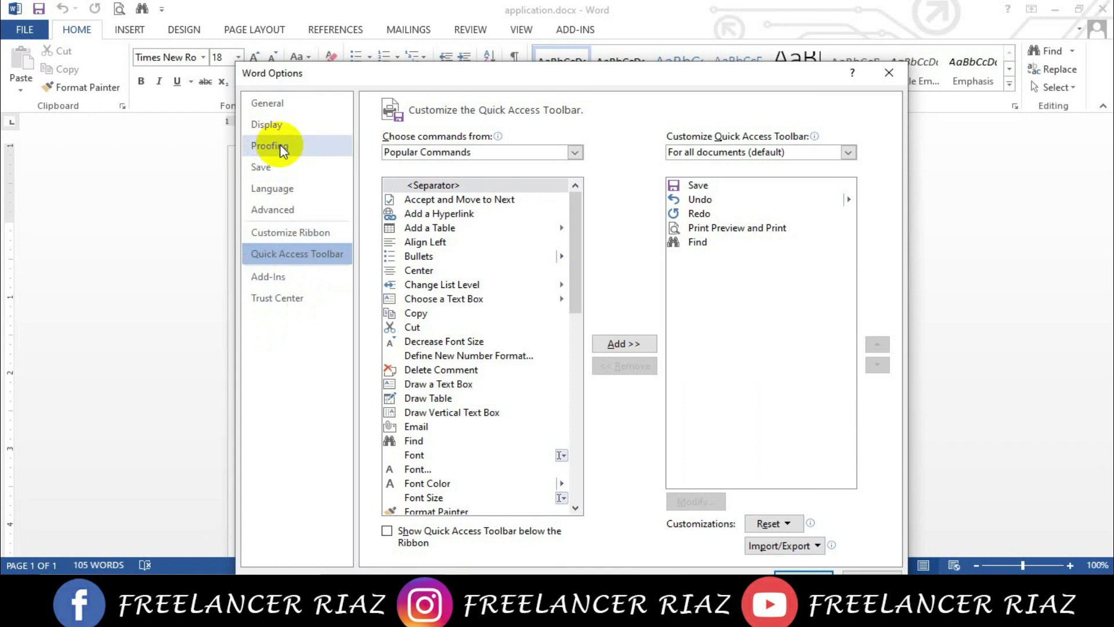
click(293, 112)
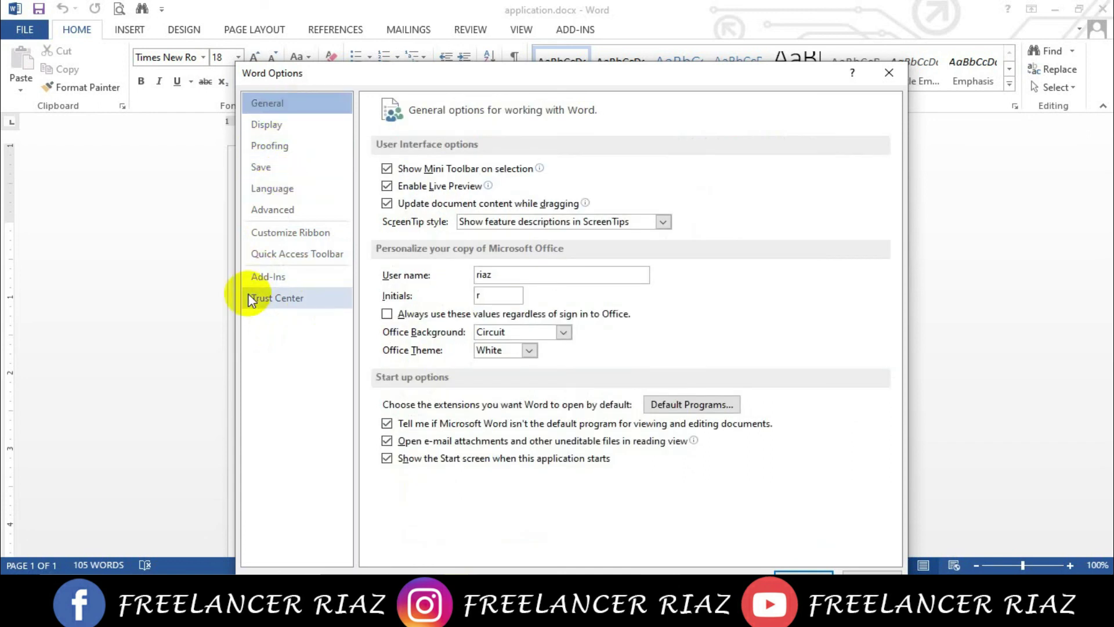
click(889, 73)
Step: Minimize Word and refresh the record folder so it shows 30 items without ~$plication.docx
click(27, 30)
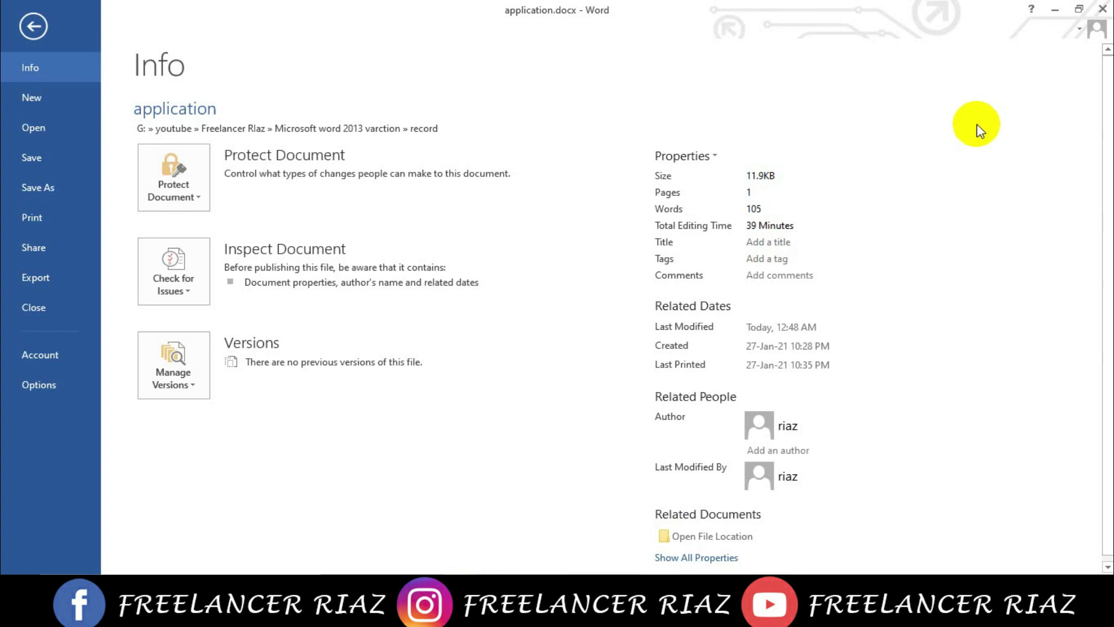
click(1056, 9)
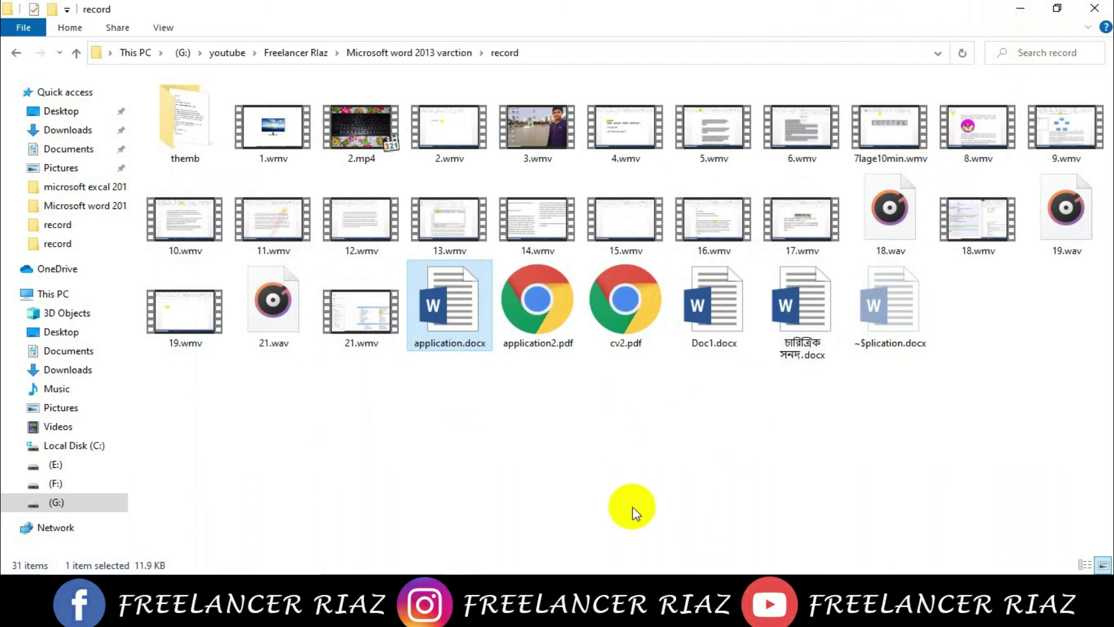
right_click(638, 463)
click(677, 301)
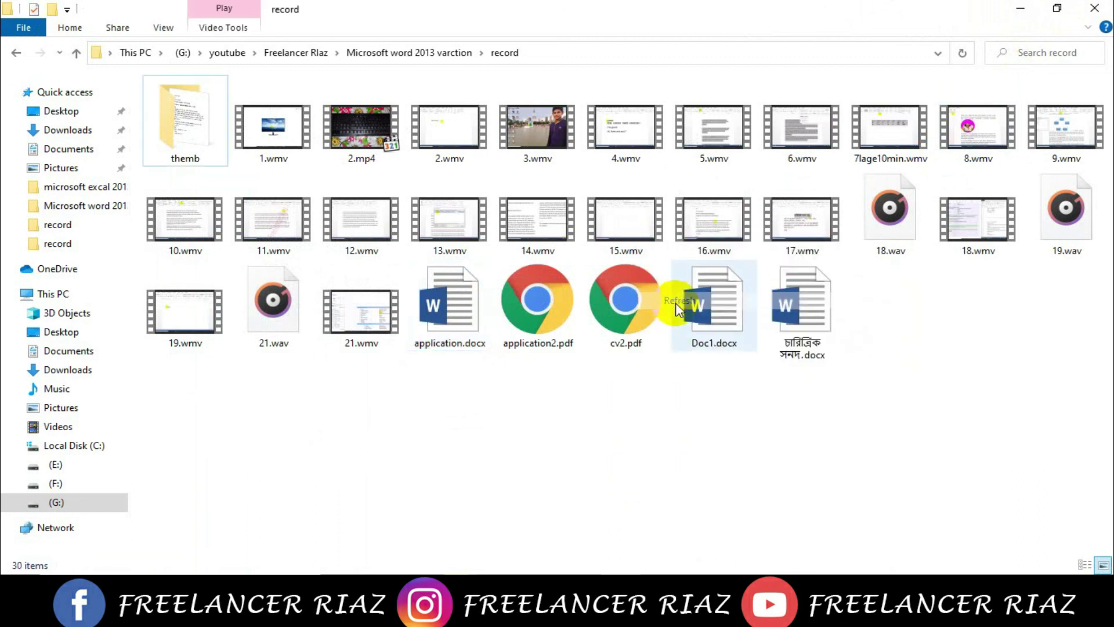